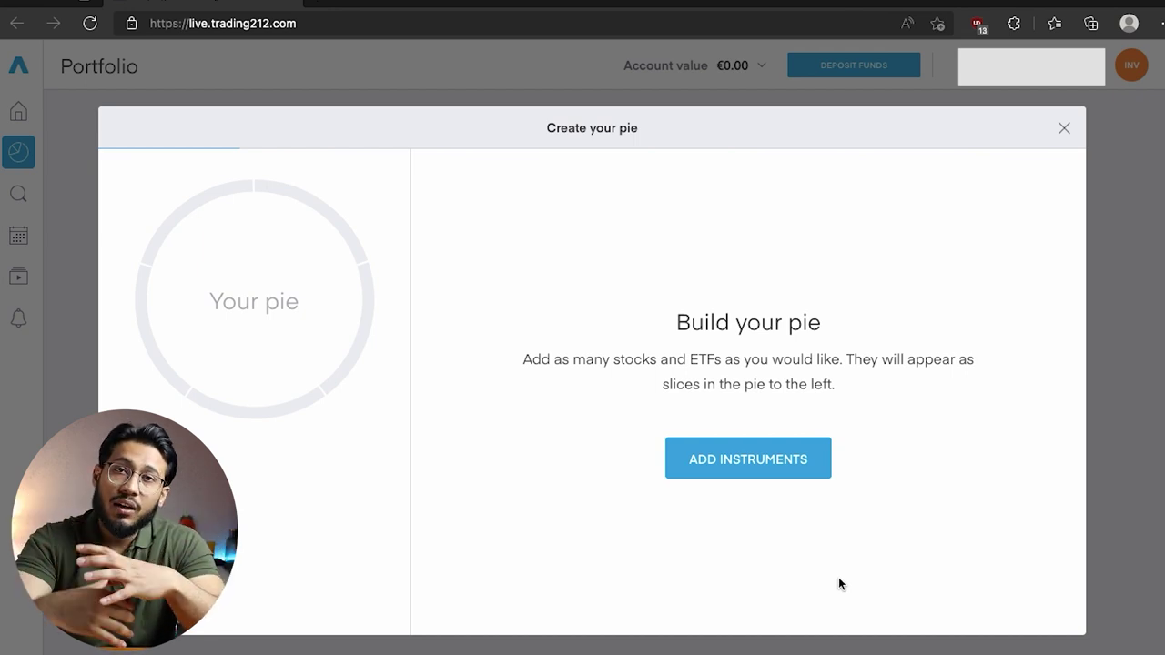
- Start adding instruments to the pie, search for "disney" and add the Walt Disney stock (WDP) listed on Deutsche Börse Xetra
click(730, 459)
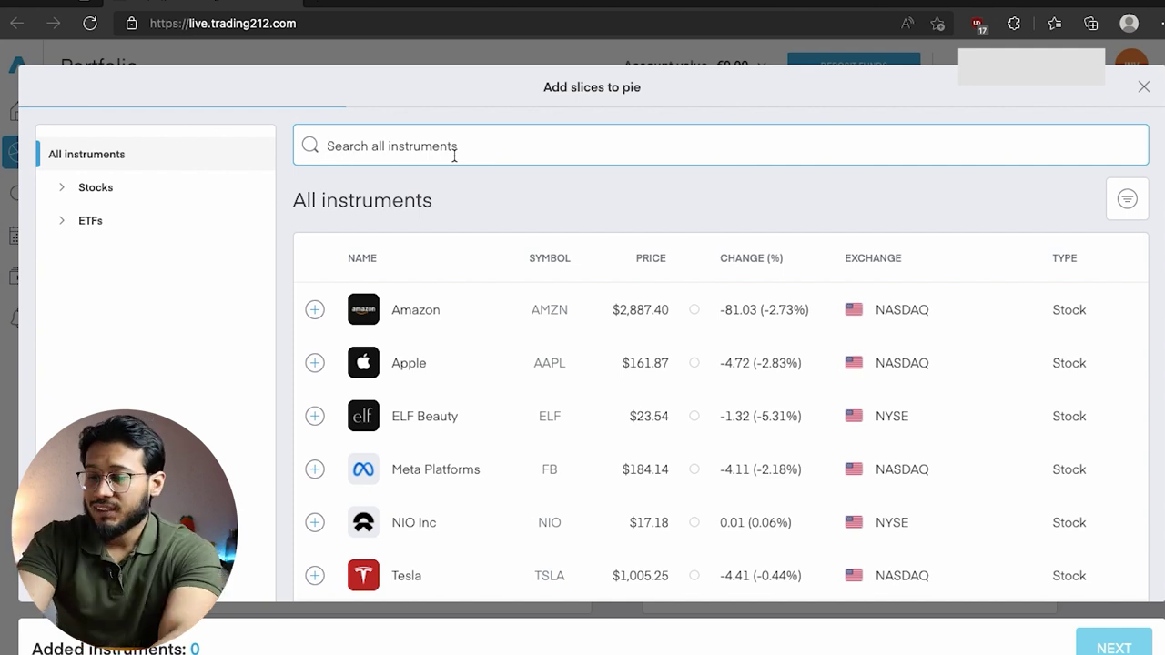
text(disney)
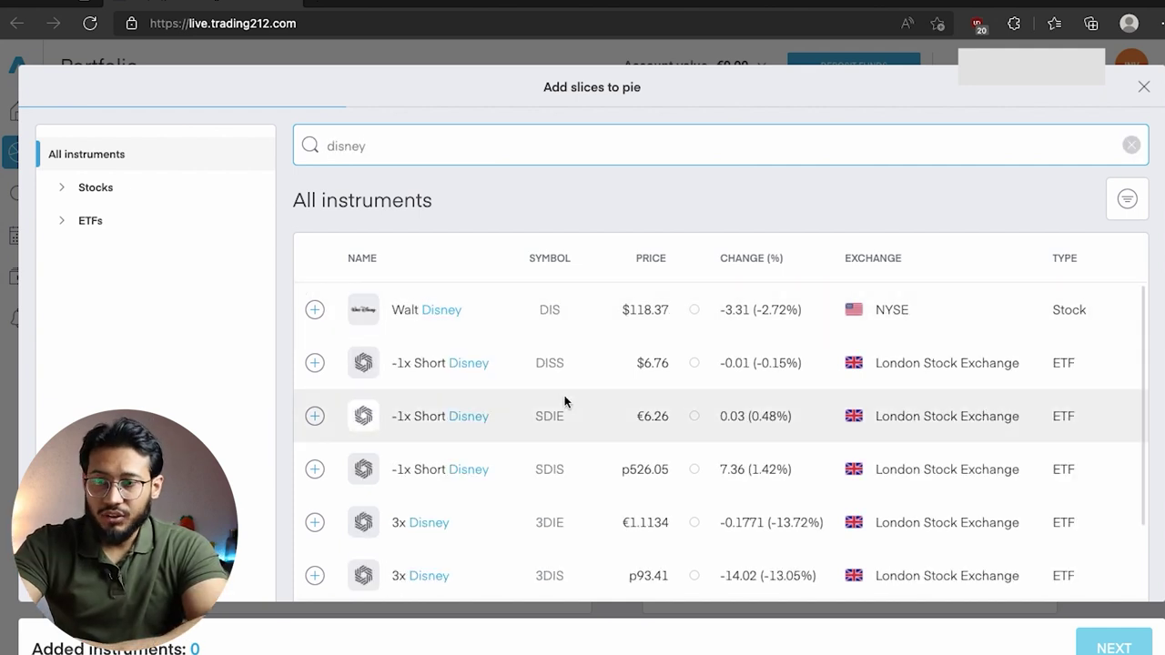
scroll(564, 327, down, 3)
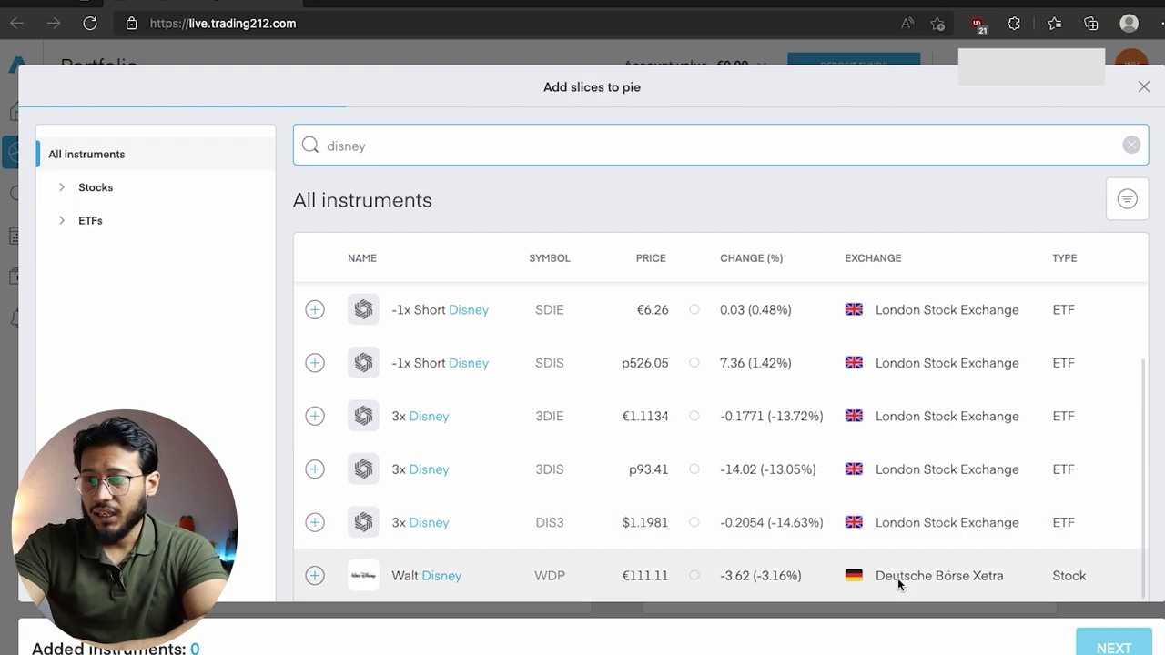
scroll(709, 388, up, 2)
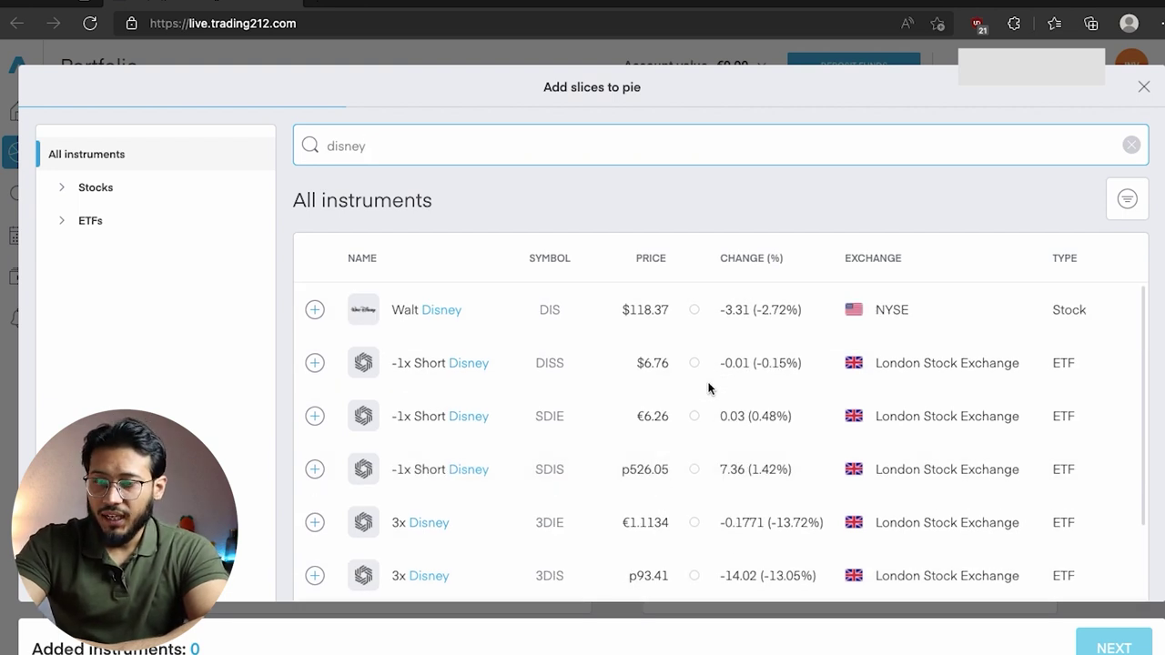
scroll(708, 386, down, 2)
scroll(708, 386, up, 2)
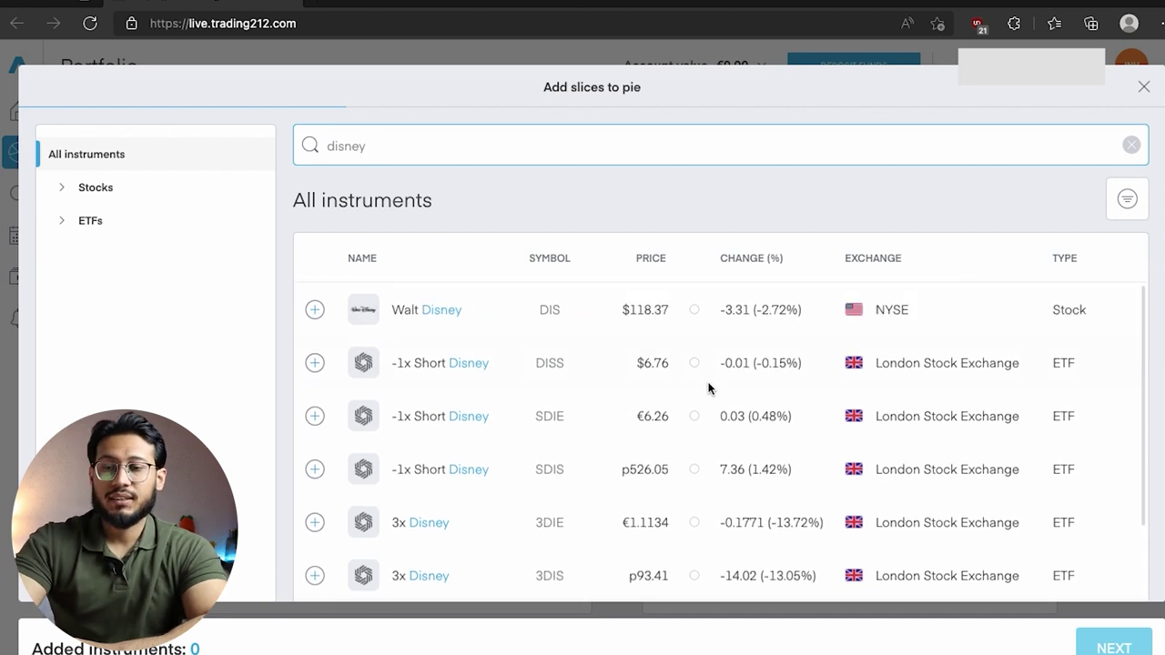
scroll(318, 546, down, 2)
click(315, 578)
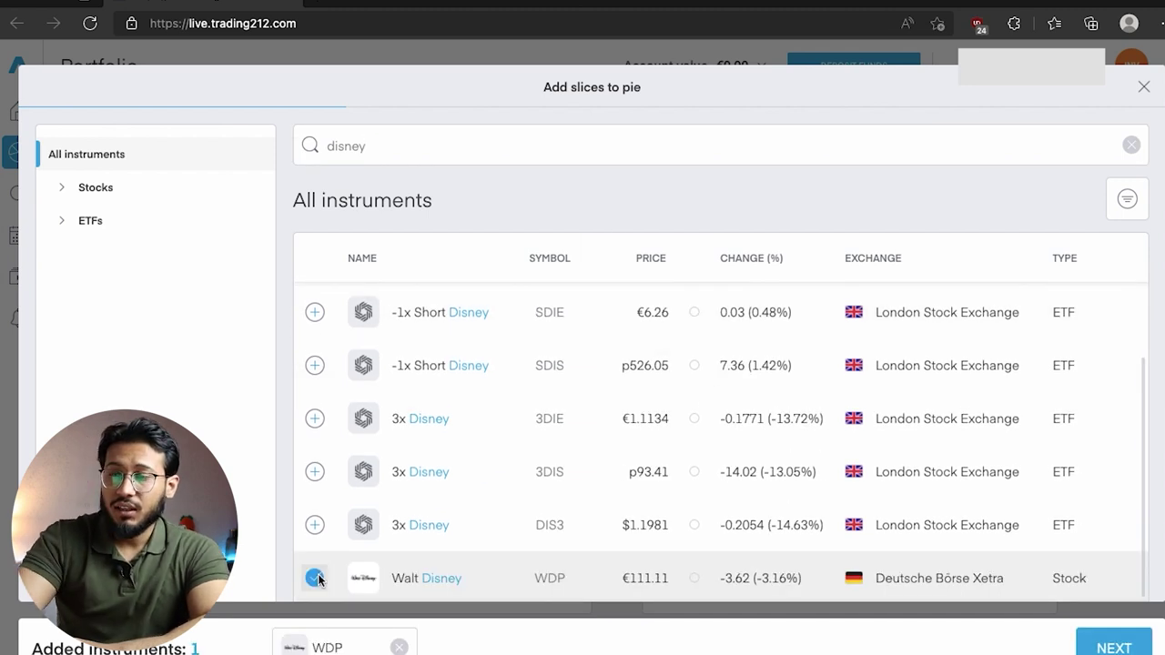
- Search for and add the Deutsche Börse Xetra stocks of Amazon (AMZ) and Google (ABEA) to the pie
text(amaz)
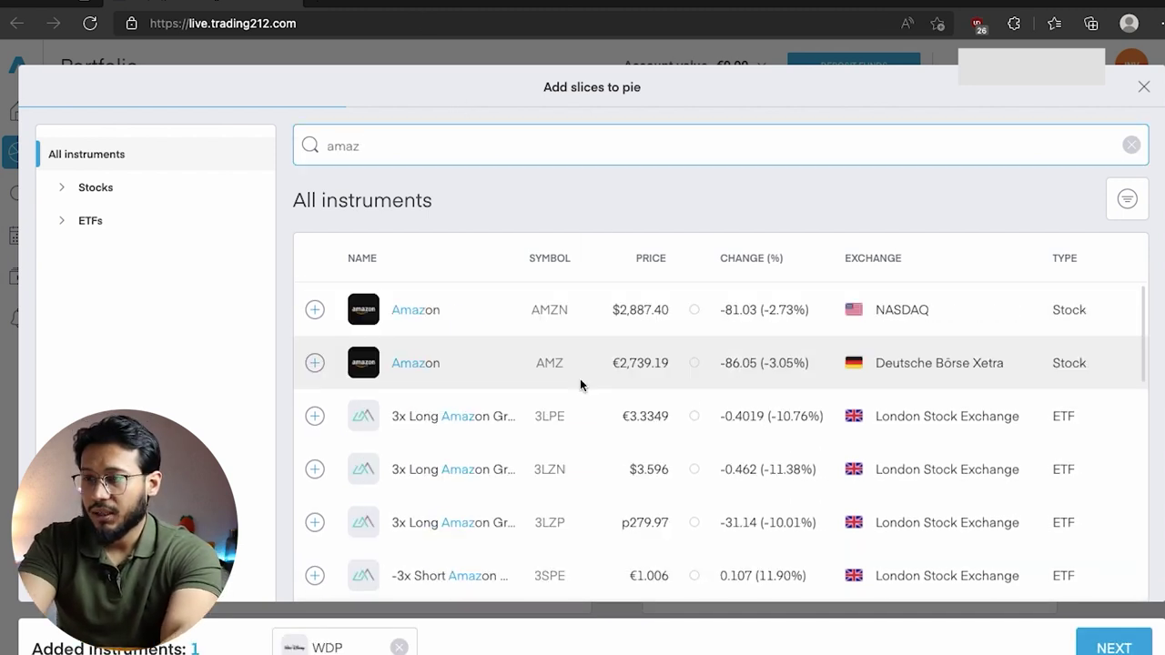
click(314, 363)
click(381, 153)
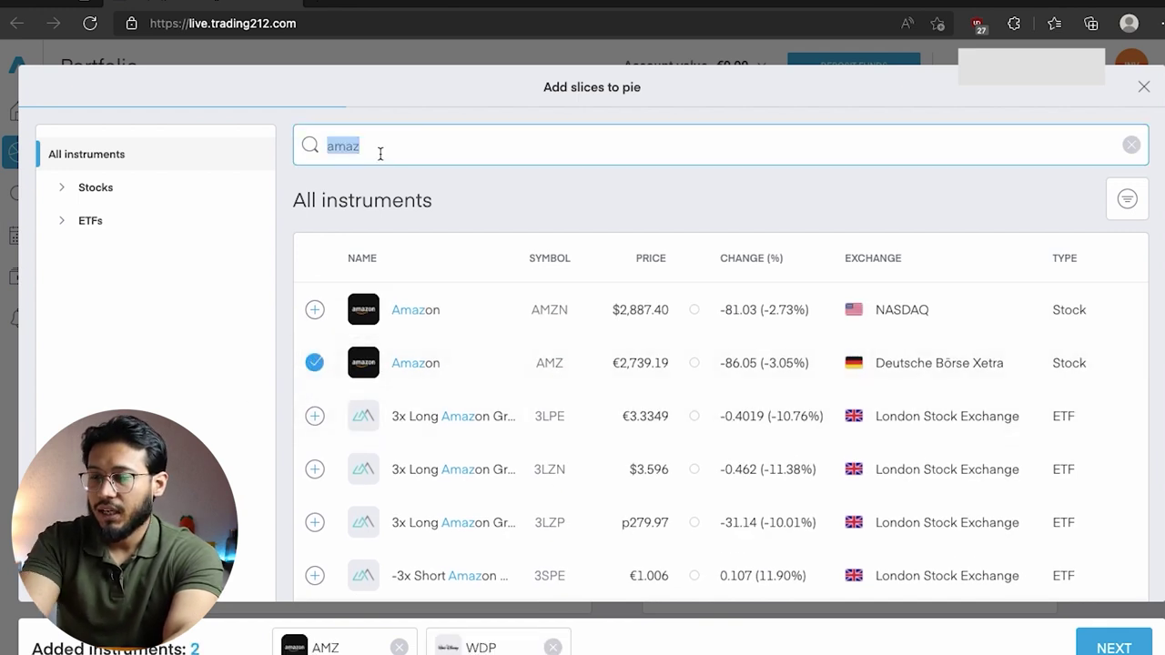
text(alp)
scroll(442, 421, down, 2)
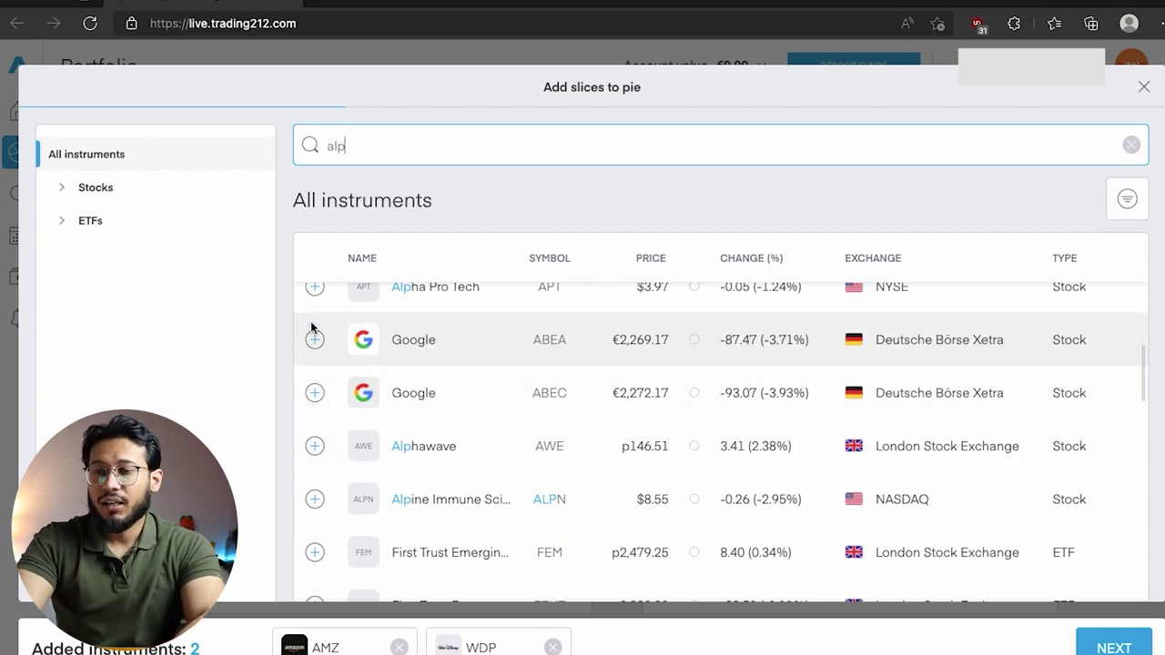
click(314, 339)
- Search for and add the Deutsche Börse Xetra stocks of Tesla (TL0) and Apple (APC) to the pie
click(401, 152)
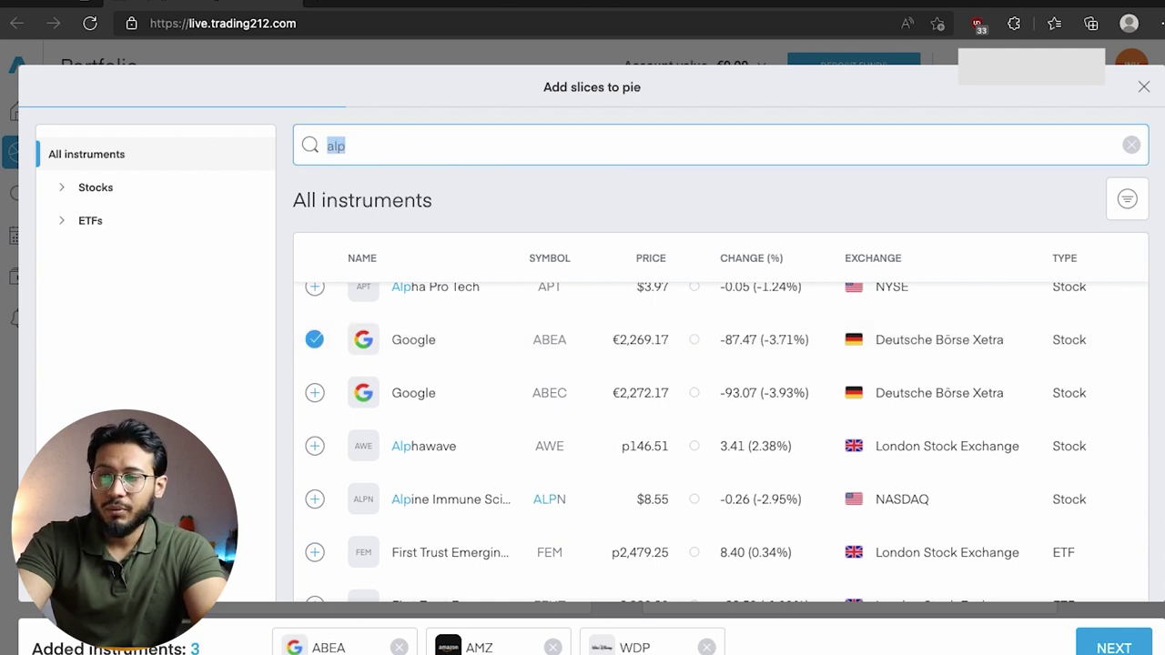
text(tesla)
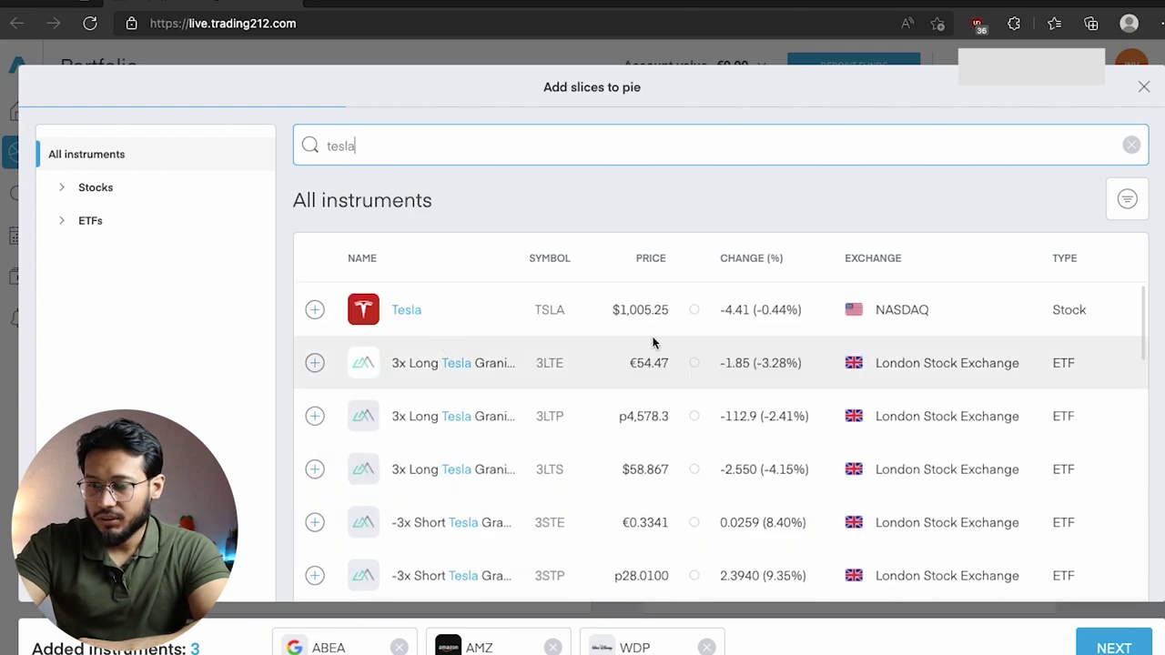
scroll(652, 342, down, 10)
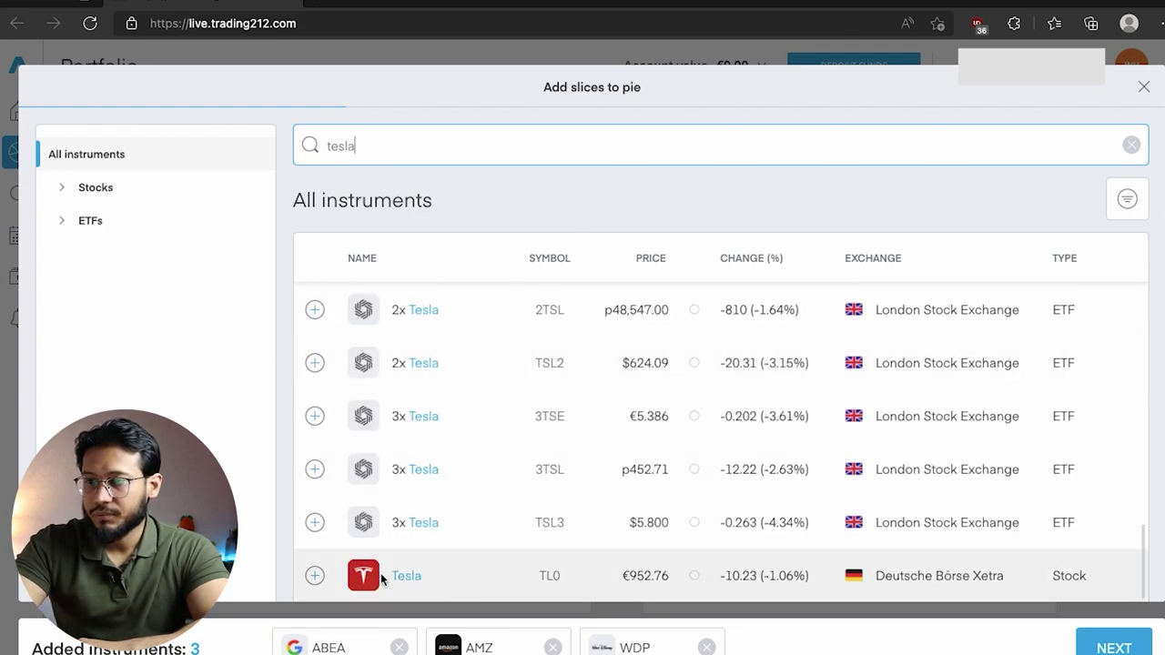
click(314, 575)
text(apple)
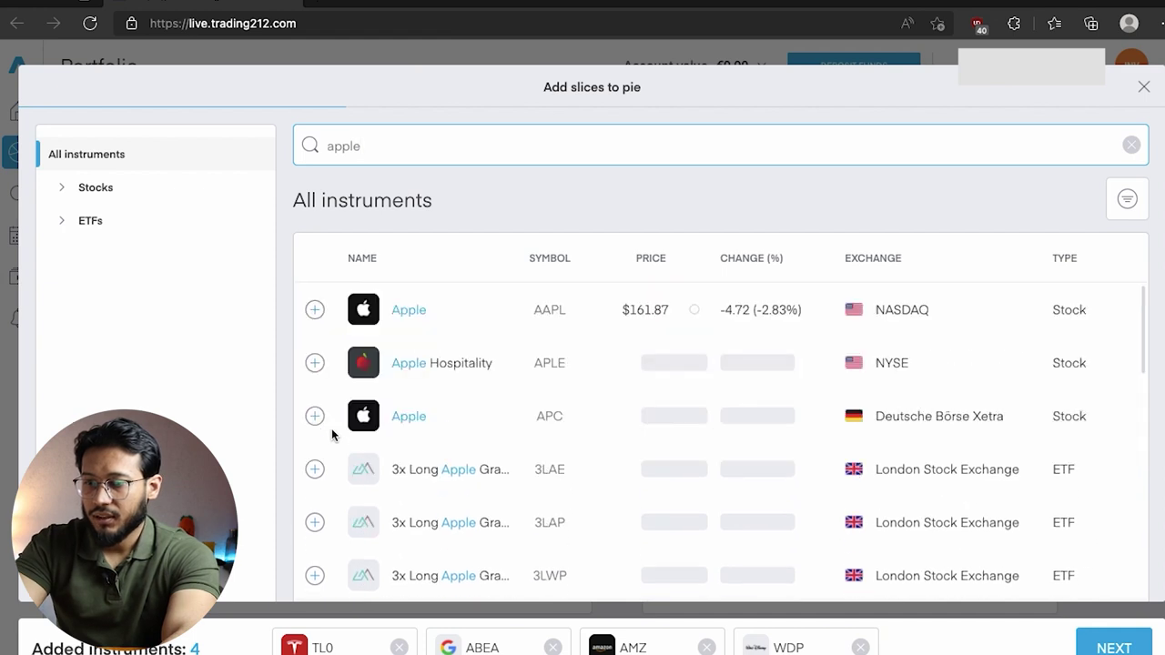
click(314, 416)
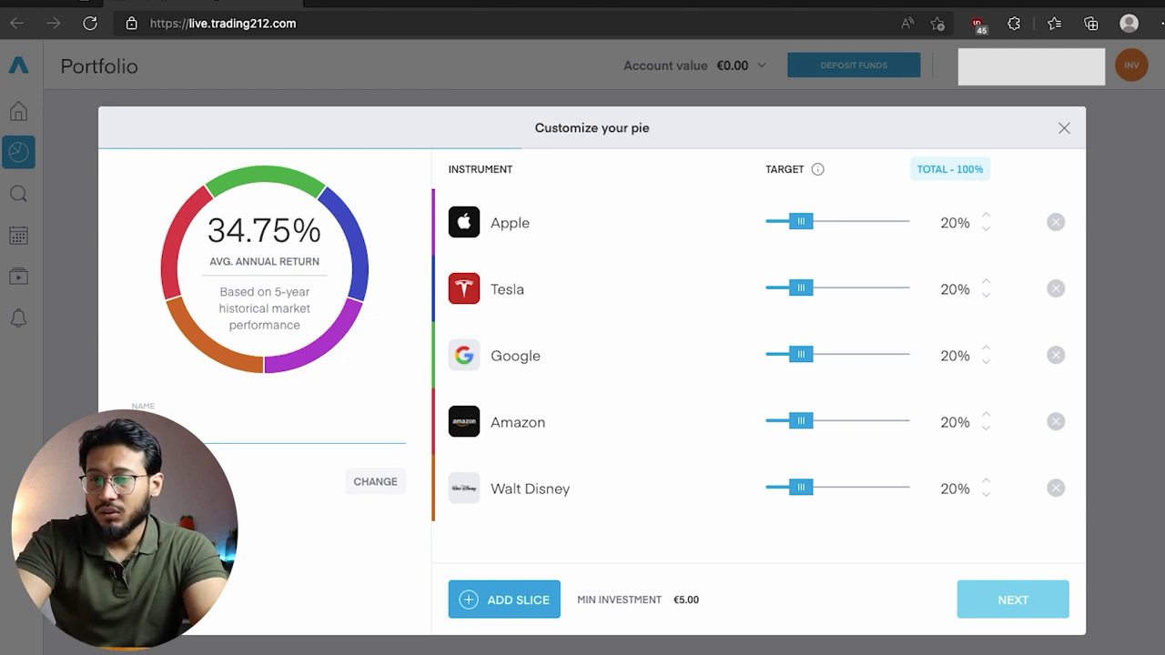
- Set the target allocations to Apple 50%, Tesla 30%, Google 10%, Amazon 5% and Walt Disney 5%
drag(801, 221, 836, 229)
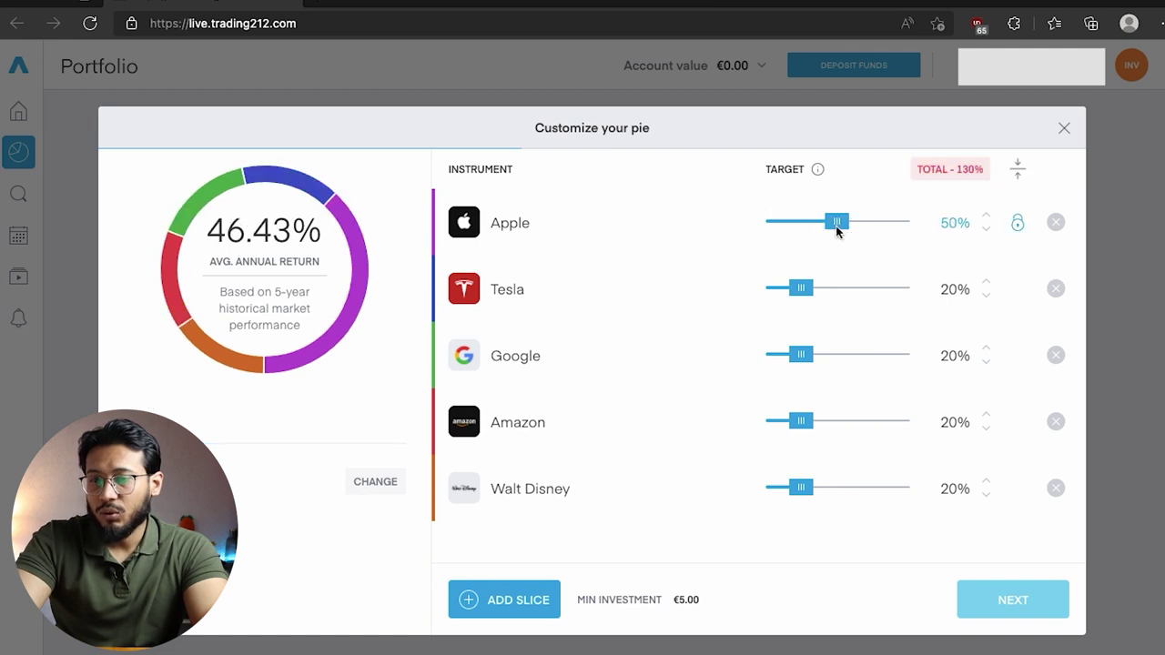
drag(800, 288, 813, 288)
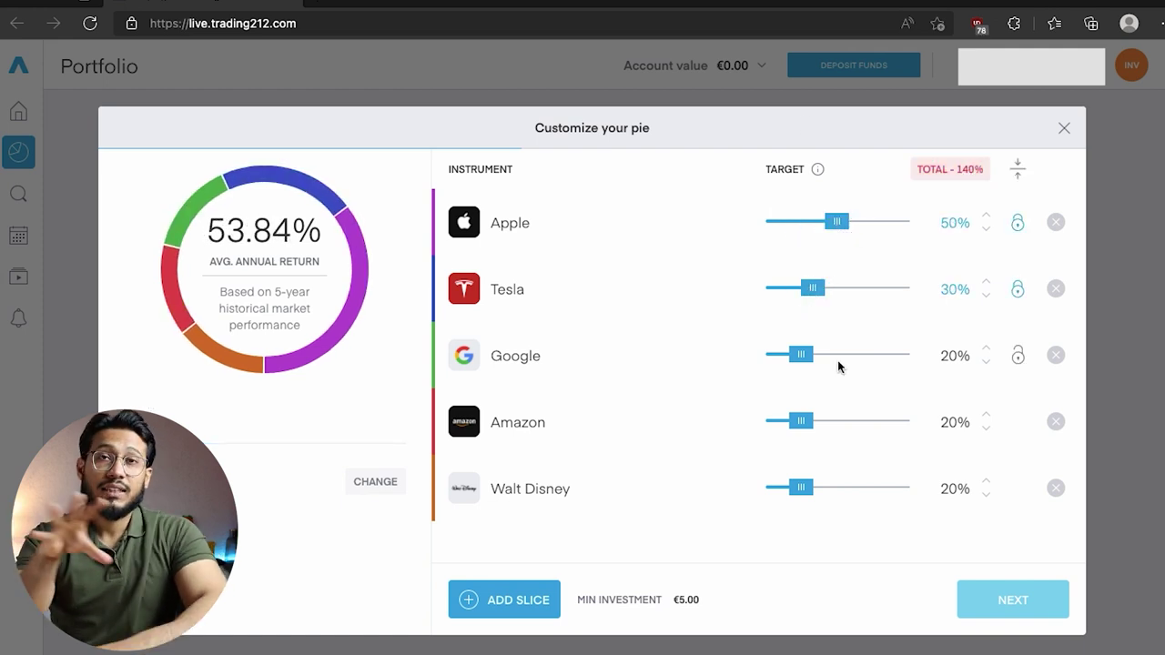
drag(801, 355, 788, 355)
drag(800, 421, 780, 421)
drag(801, 488, 781, 488)
click(989, 415)
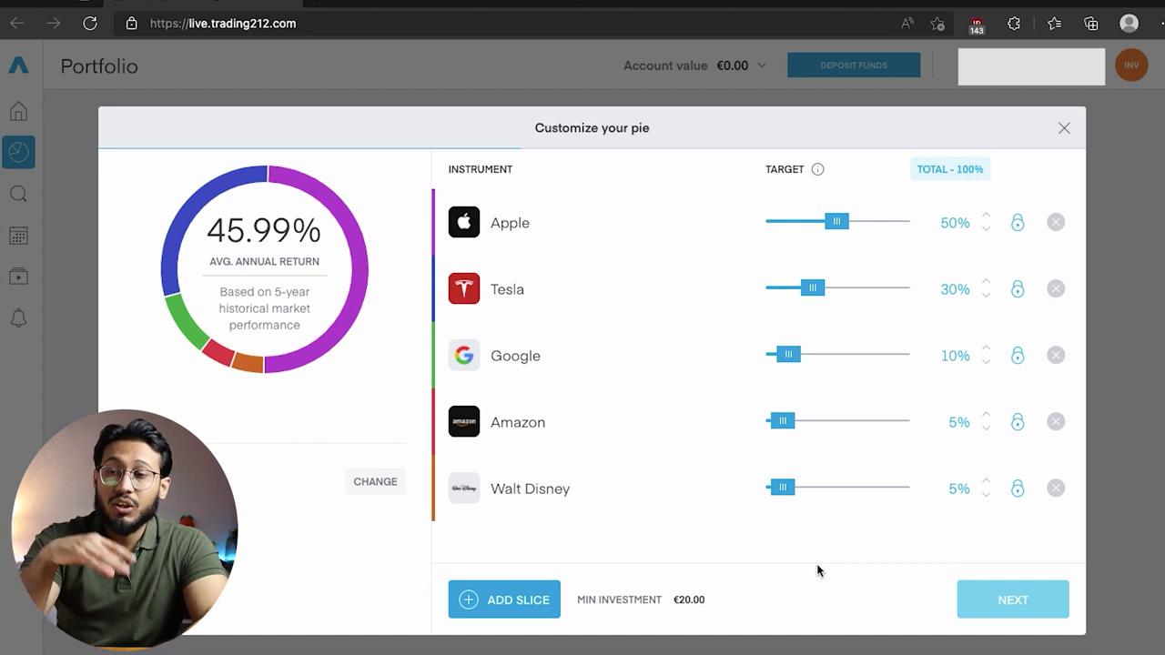
- Set the target allocation of Apple, Tesla, Google, Amazon and Walt Disney to 20% each
click(942, 223)
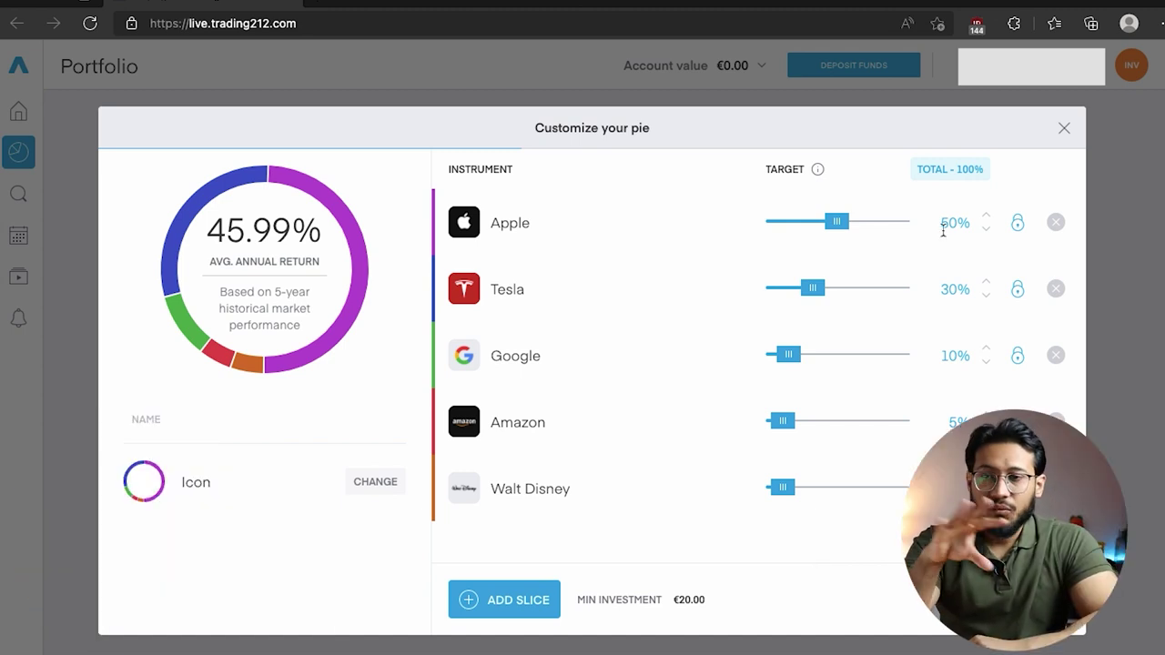
key(Delete)
text(2)
click(965, 289)
key(BackSpace)
key(BackSpace)
text(20)
key(Tab)
text(20)
key(Tab)
text(20)
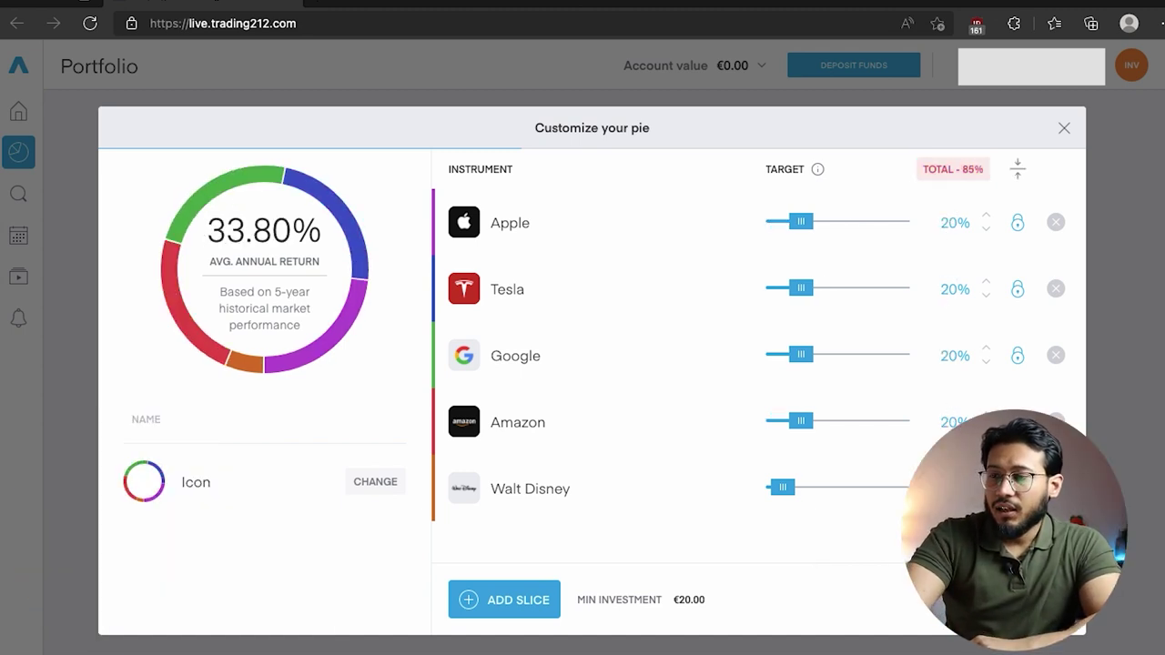
key(Tab)
text(20)
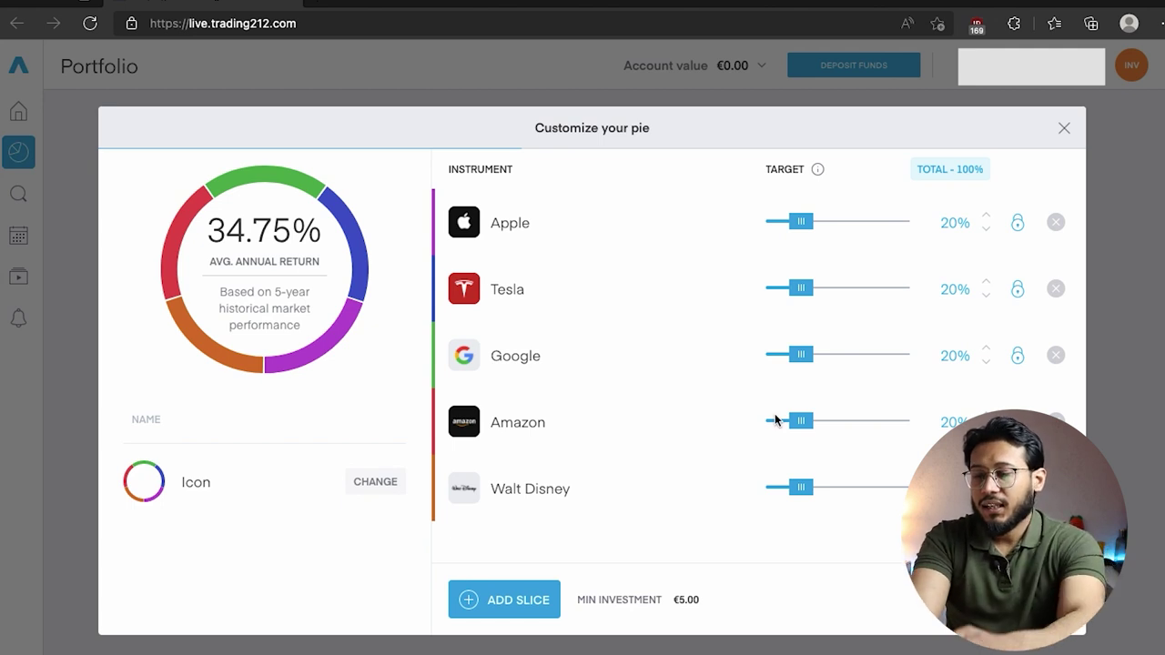
- Fill in the pie's name from the saved suggestion and choose the banknotes picture as its icon
click(161, 433)
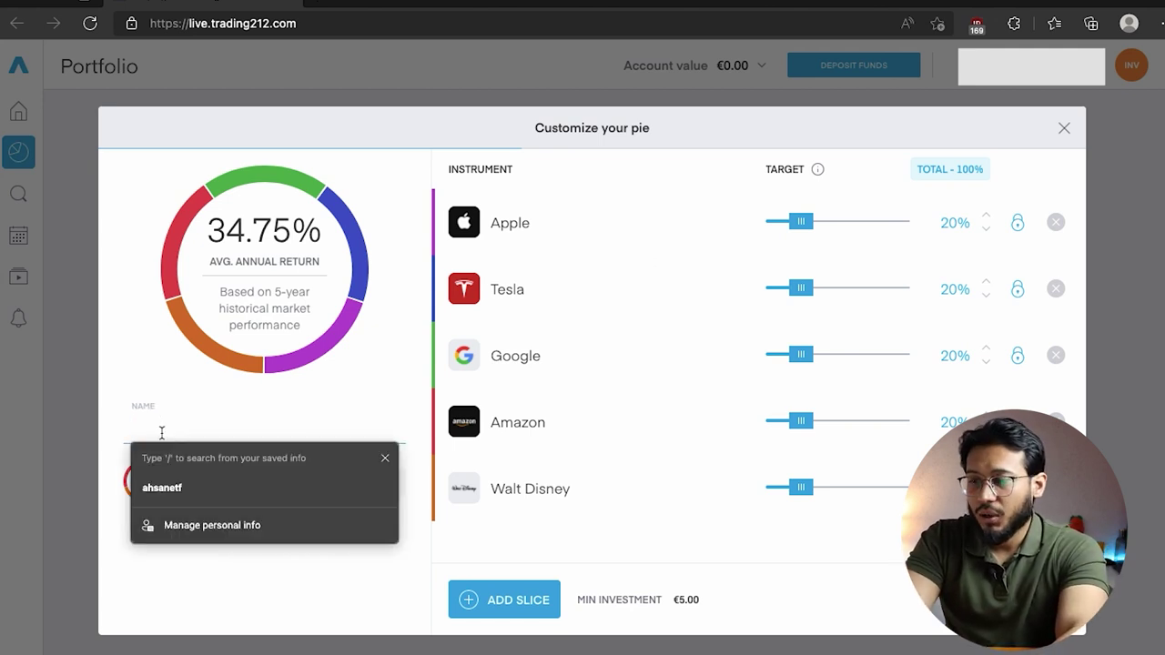
click(148, 485)
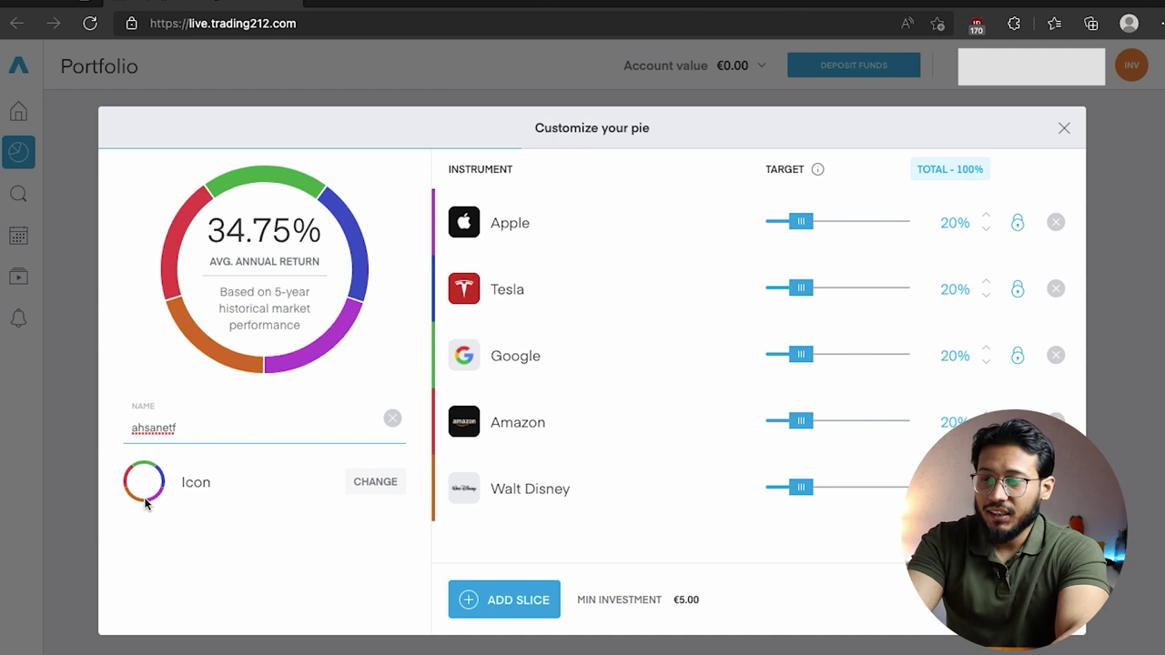
click(373, 487)
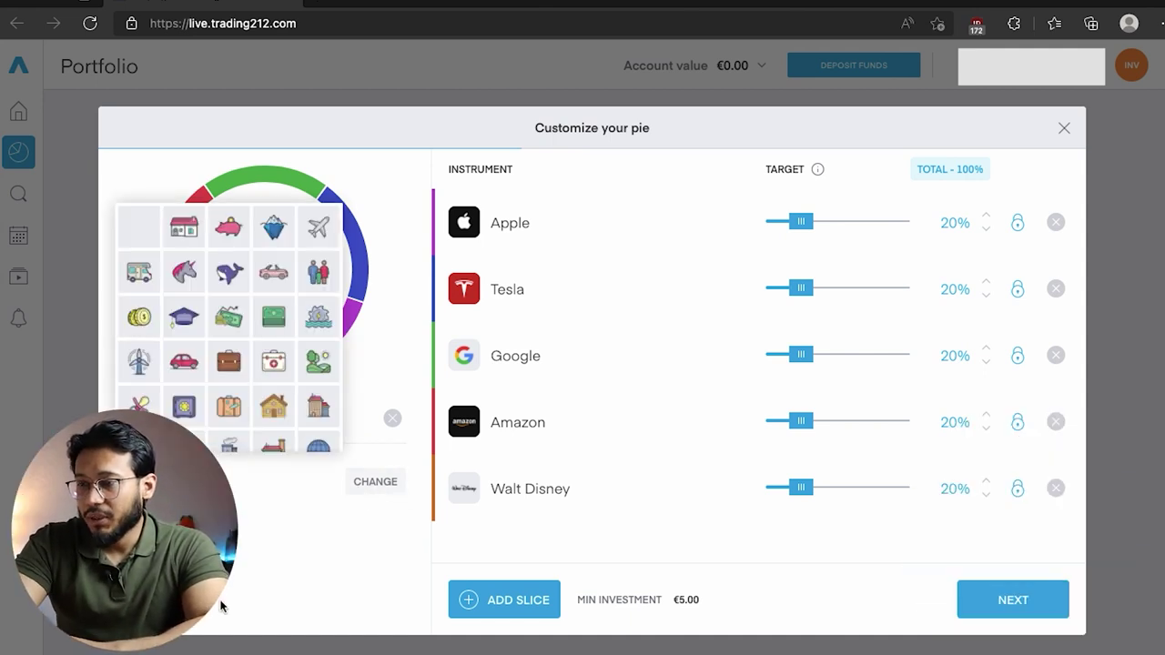
click(233, 324)
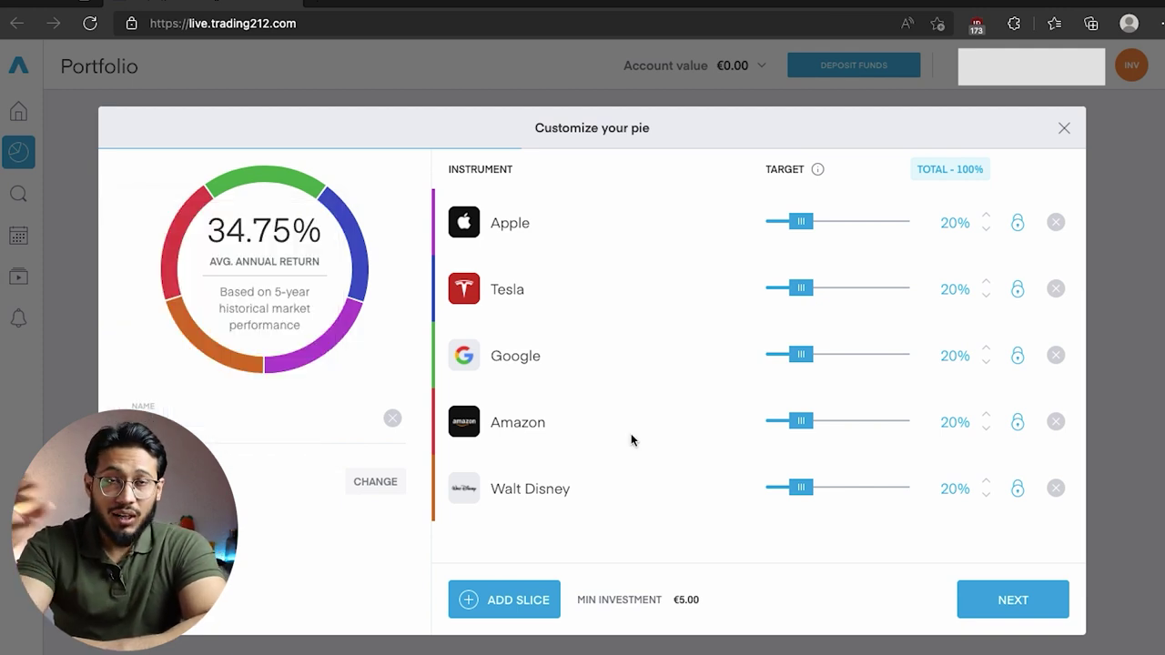
- Delete Apple from the pie and raise Tesla's target allocation to 39%
click(1055, 223)
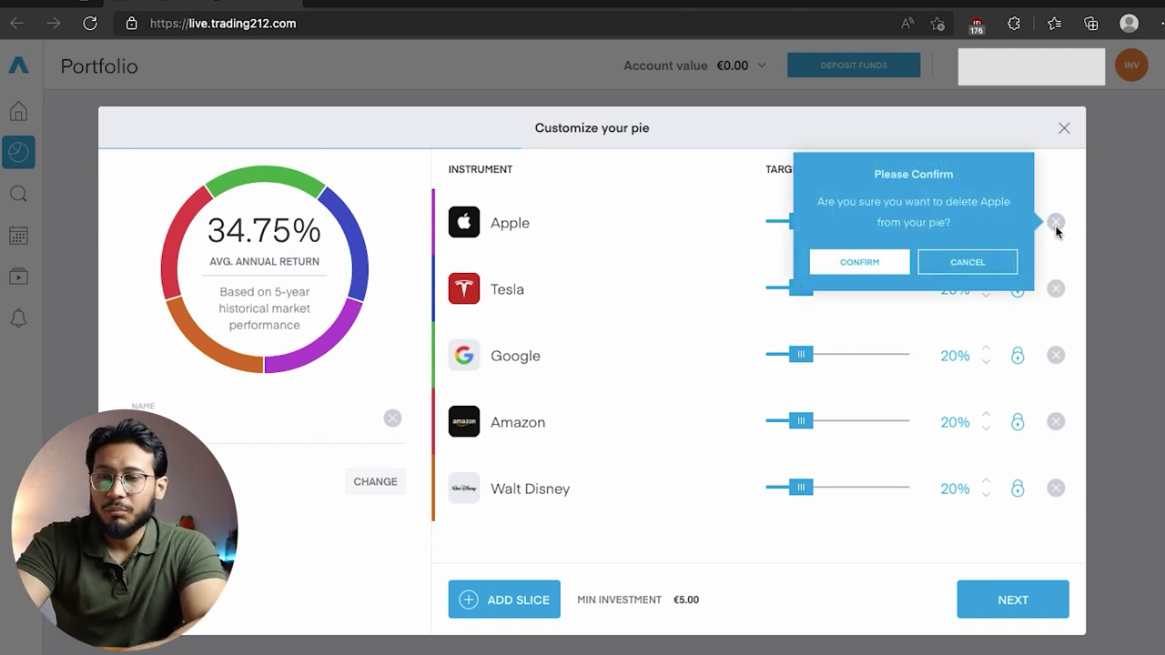
click(857, 269)
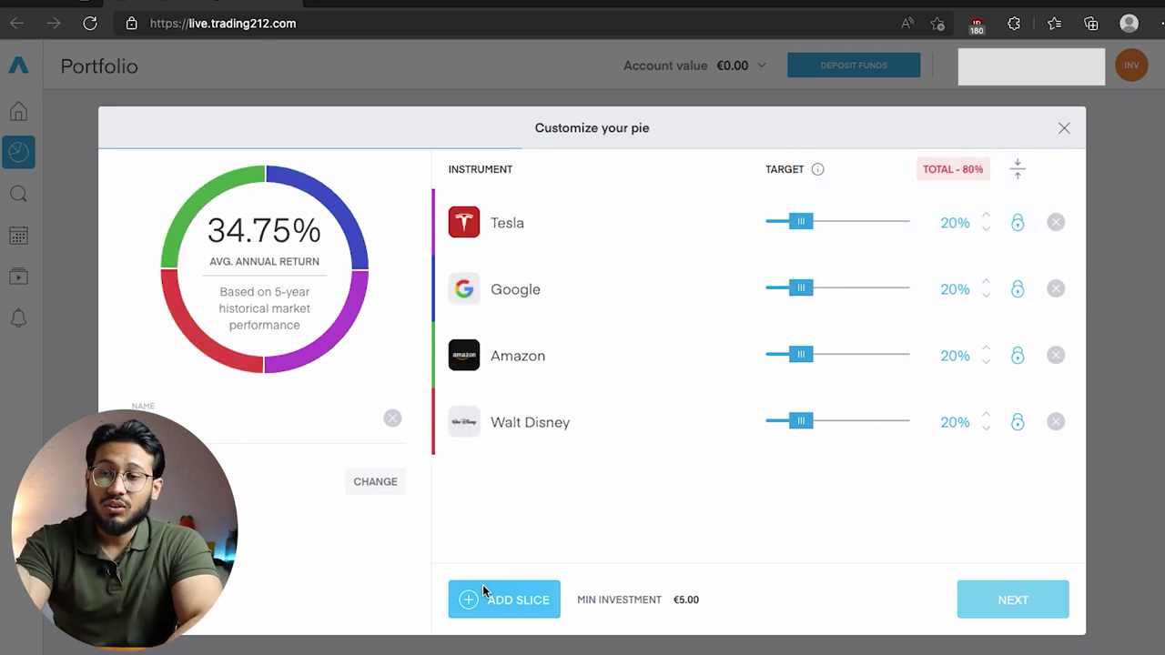
drag(809, 221, 823, 221)
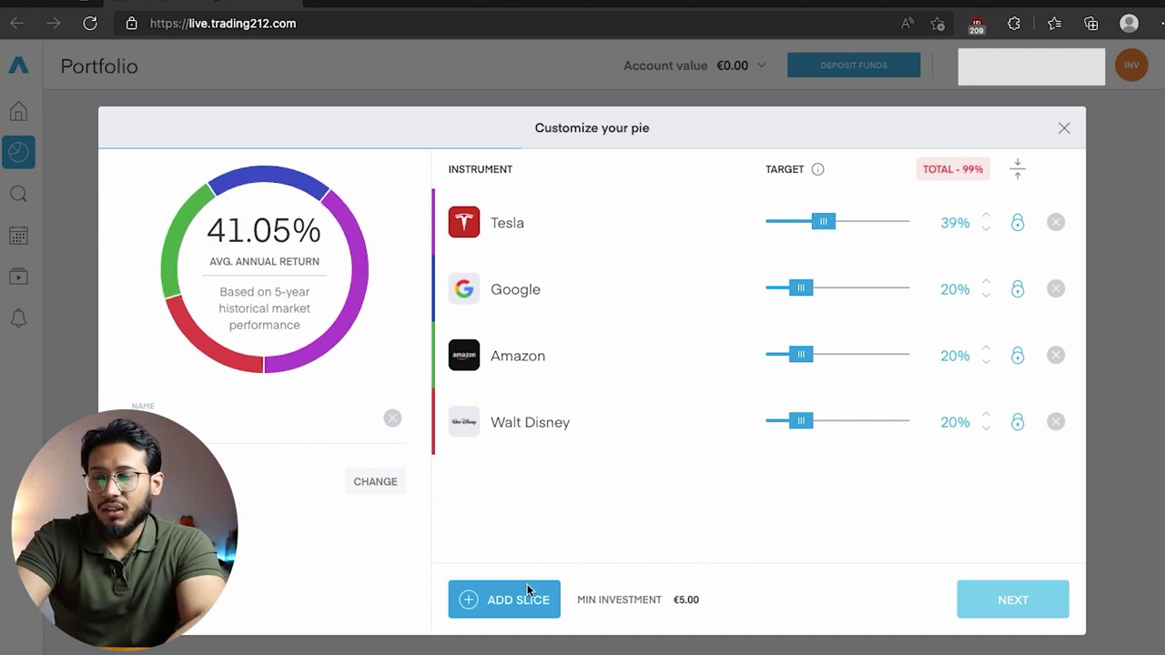
- Add the Apple stock (APC) from Deutsche Börse Xetra back to the pie as a slice
click(502, 598)
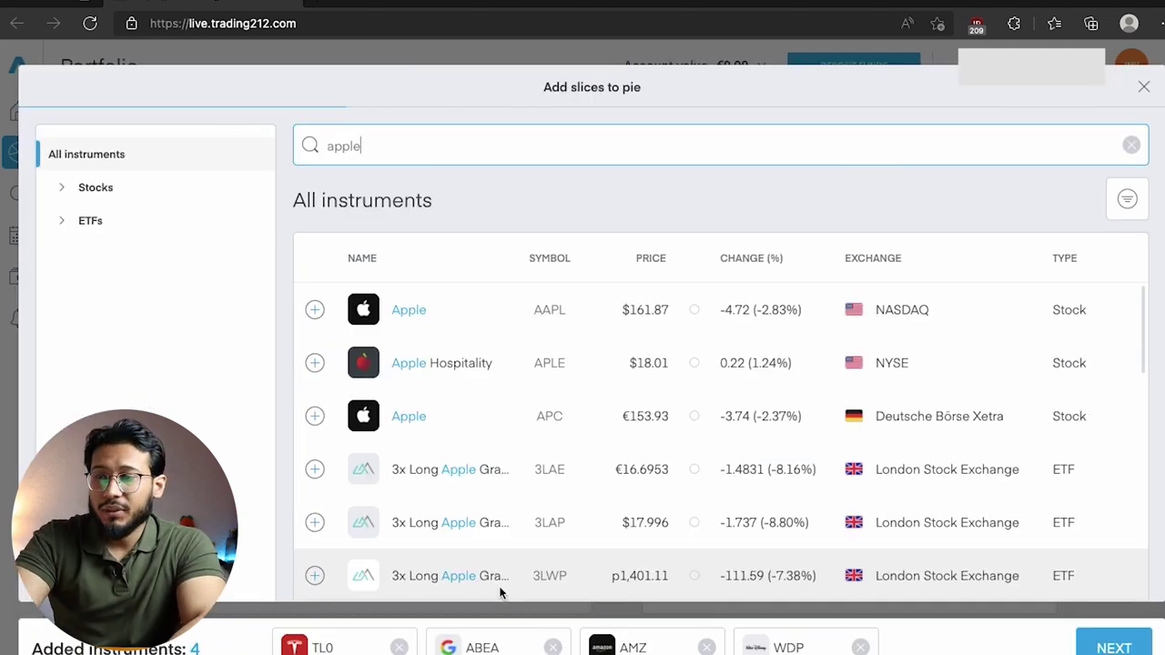
click(315, 416)
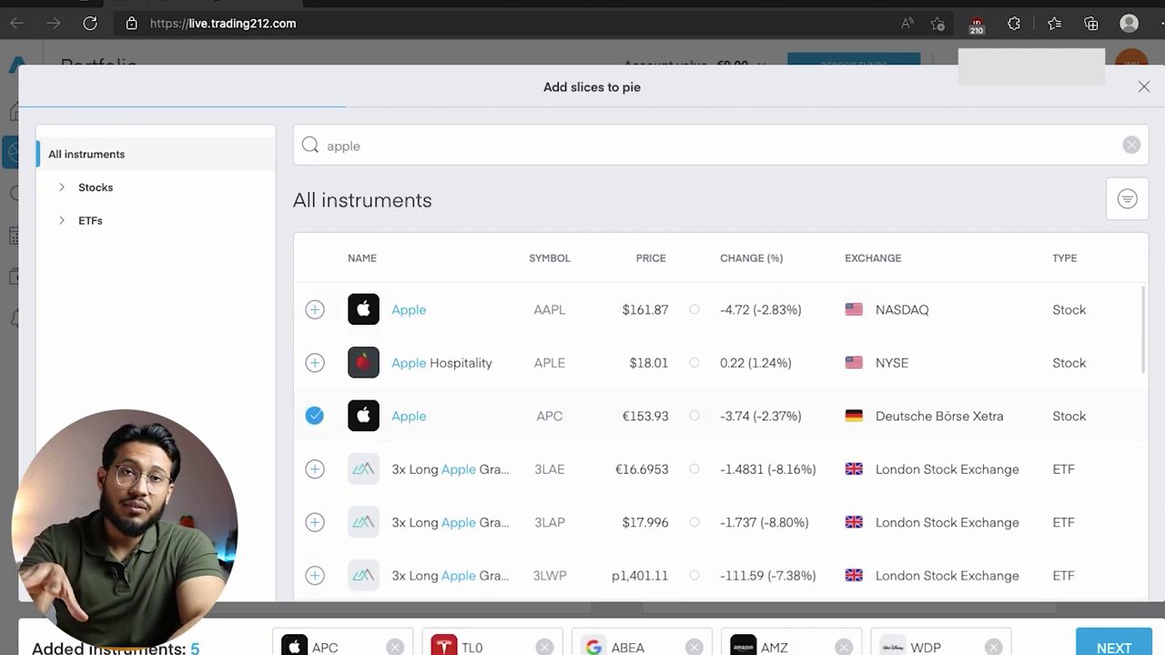
click(1101, 646)
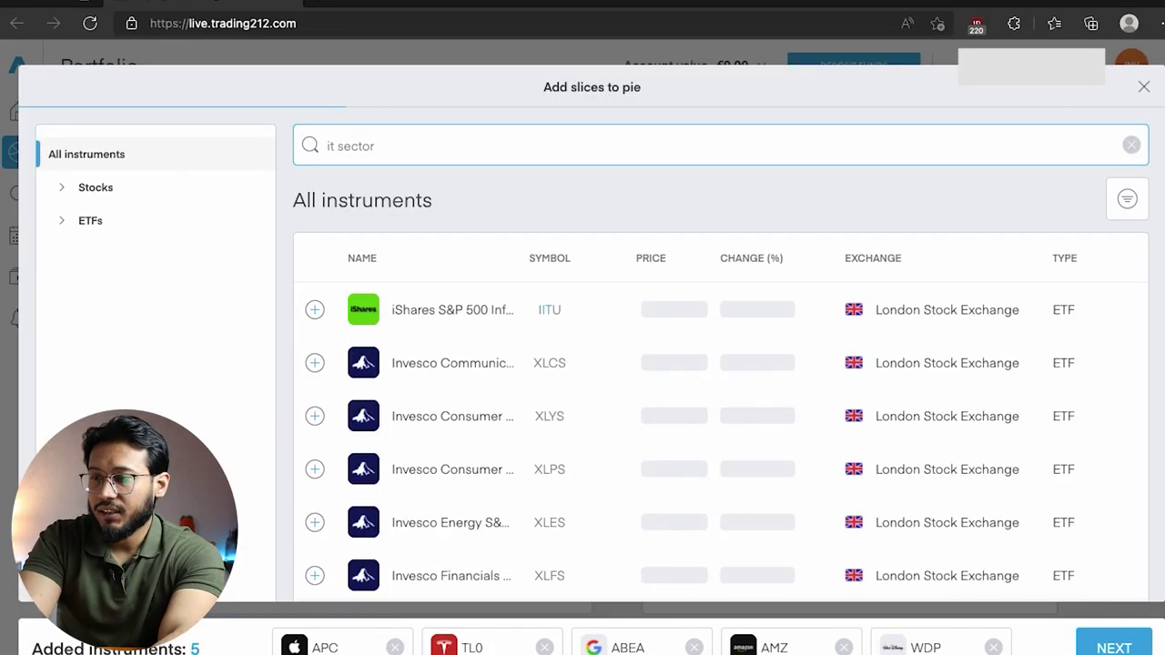
- Add the iShares S&P 500 Information Technology ETF (IITU) from the "it sector" search, and delete it from the pie again
click(314, 310)
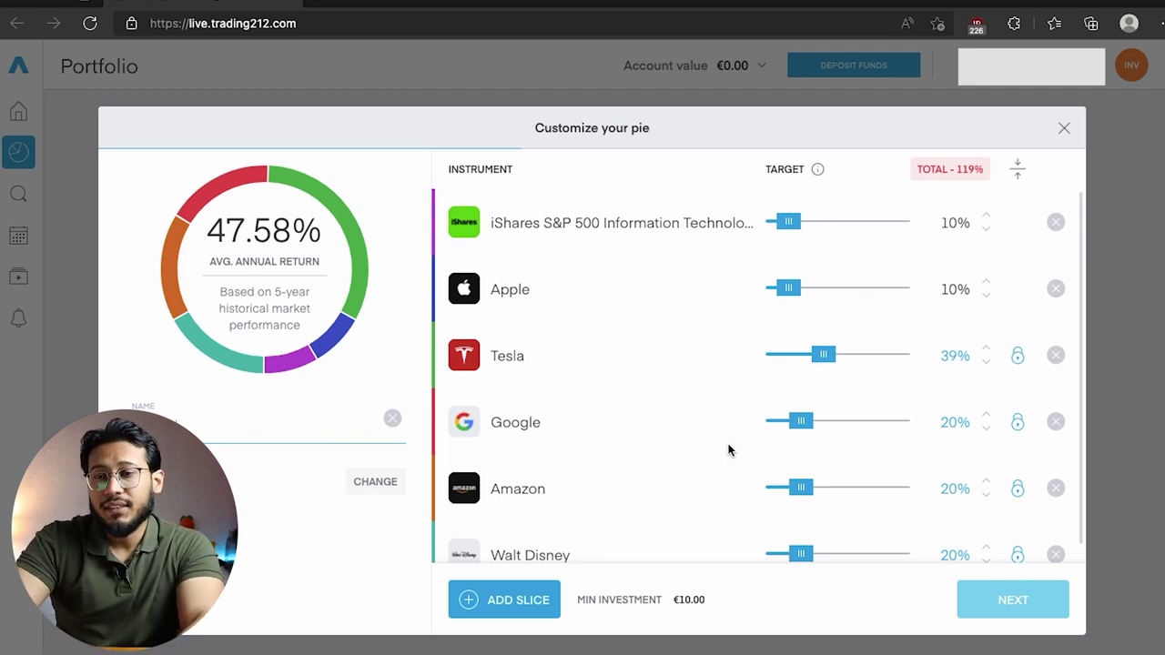
click(1055, 224)
click(856, 274)
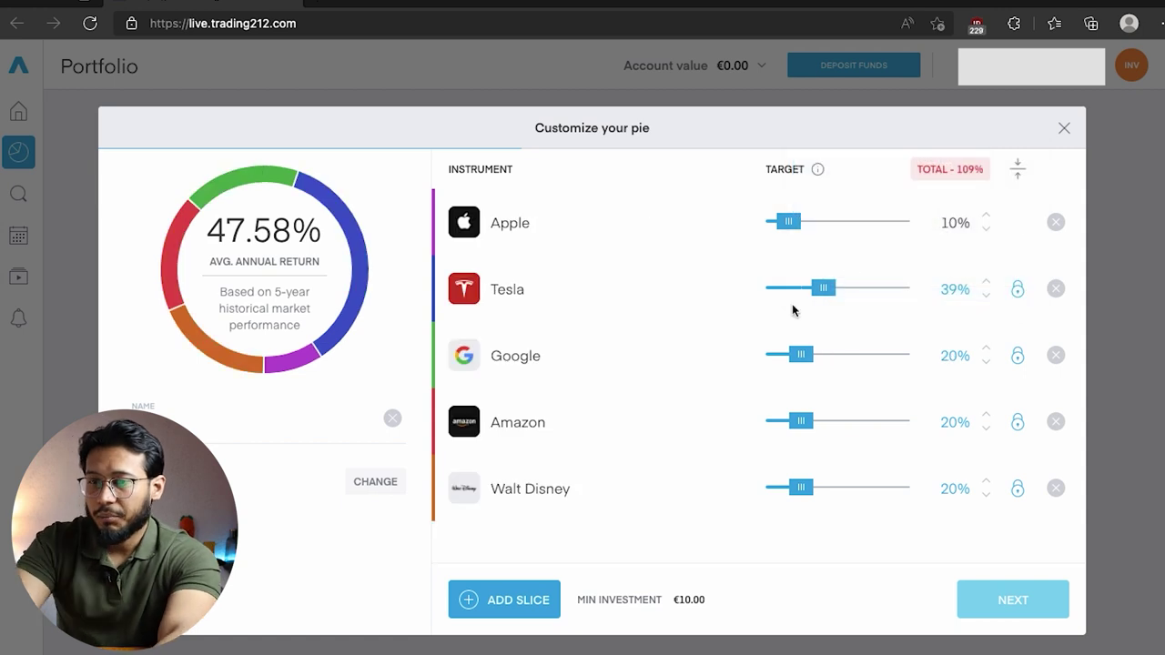
- Set the target allocations of Apple and Tesla to 20% each
double_click(954, 223)
text(20)
double_click(949, 289)
text(20)
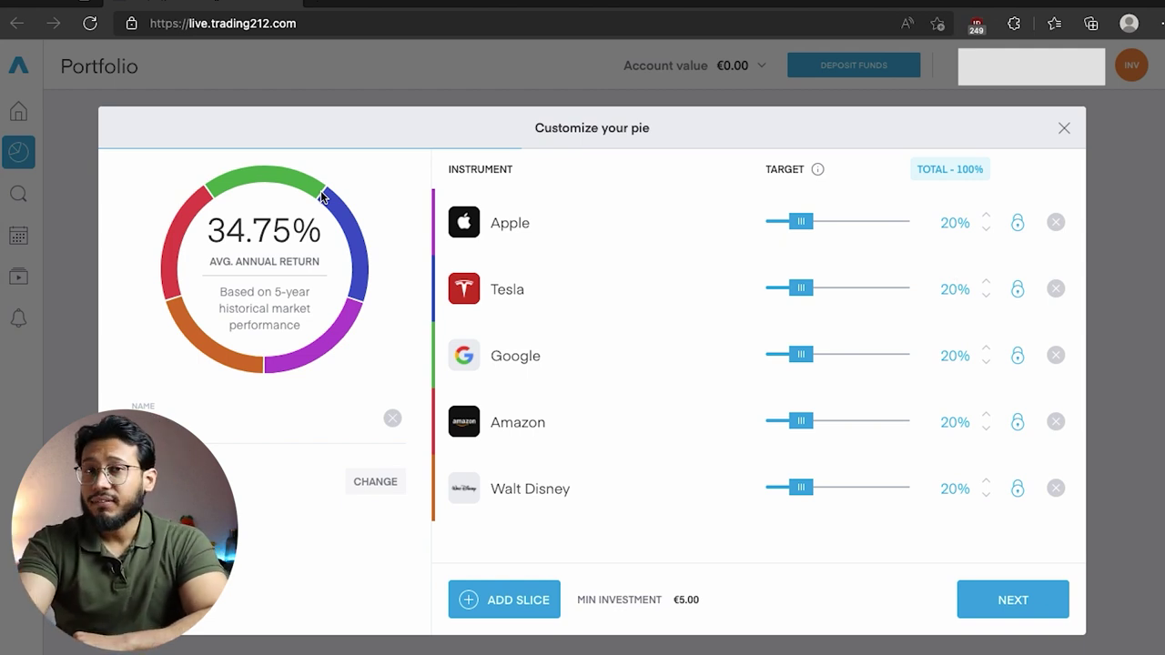
- Continue to the investing options and choose AutoInvest as the way to invest
click(992, 598)
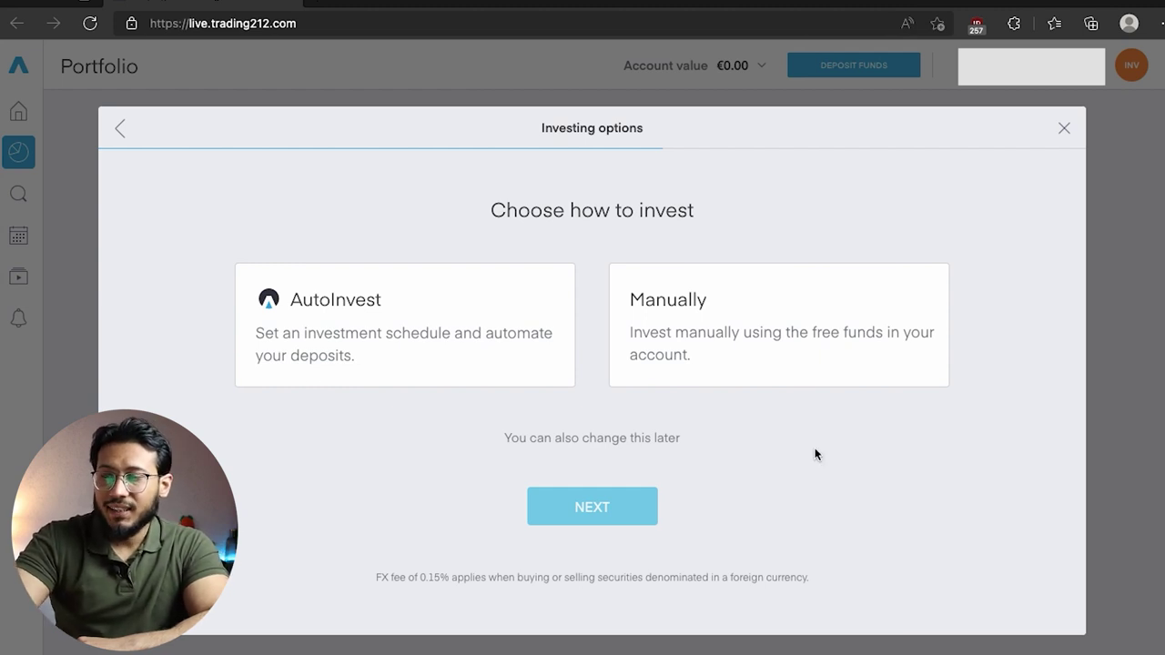
click(337, 333)
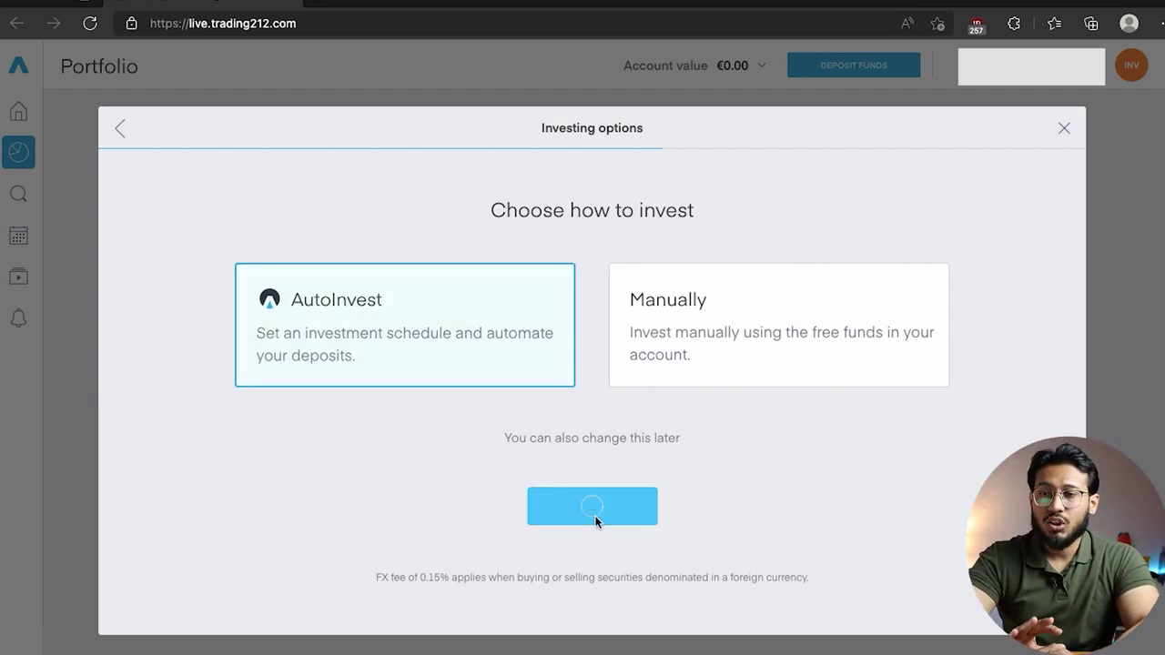
- Continue with AutoInvest to the investing plan and set the value projection period to 5 years
click(595, 516)
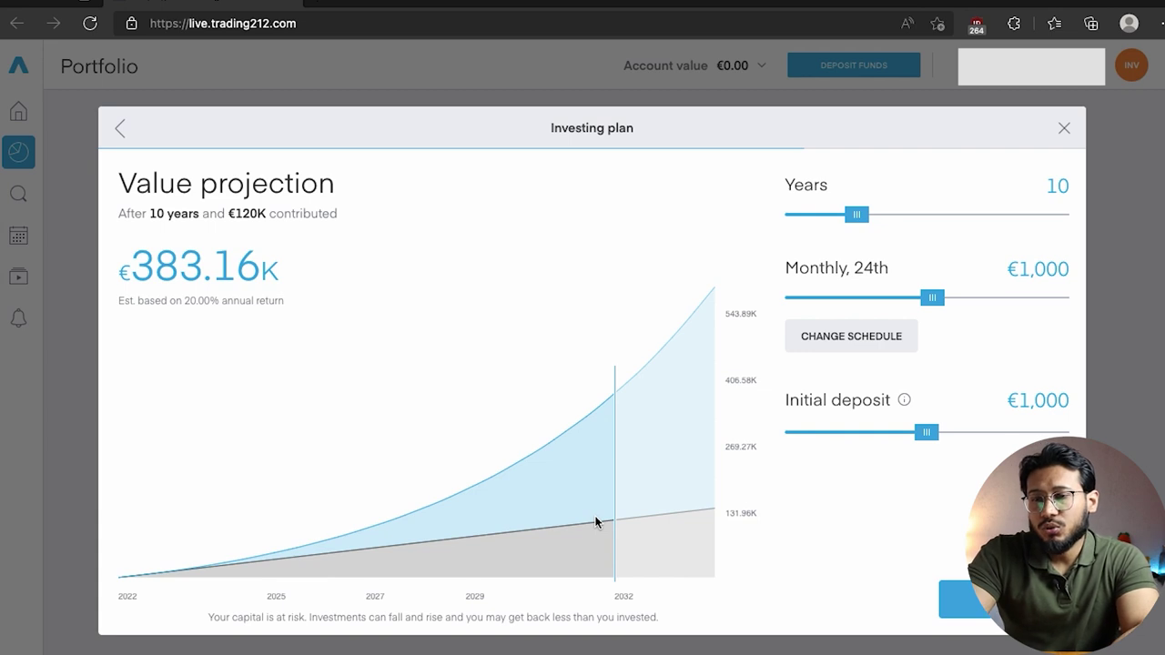
drag(856, 215, 823, 214)
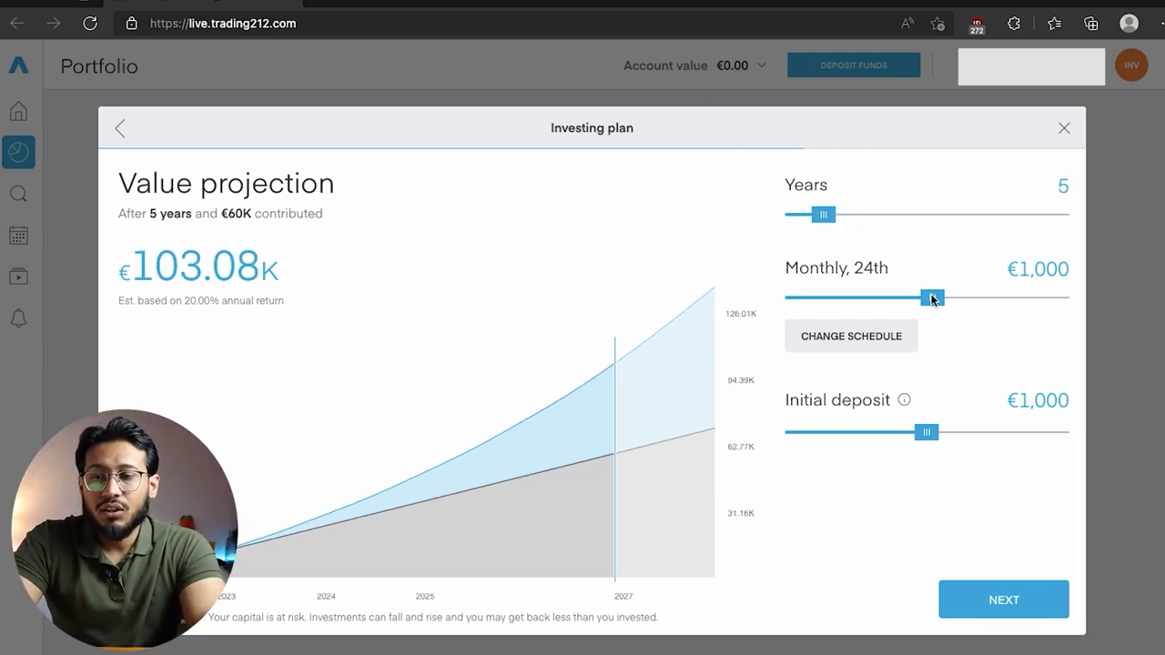
- Change the plan's deposit schedule to weekly deposits on Monday and apply it
click(830, 339)
click(715, 248)
click(628, 323)
click(468, 406)
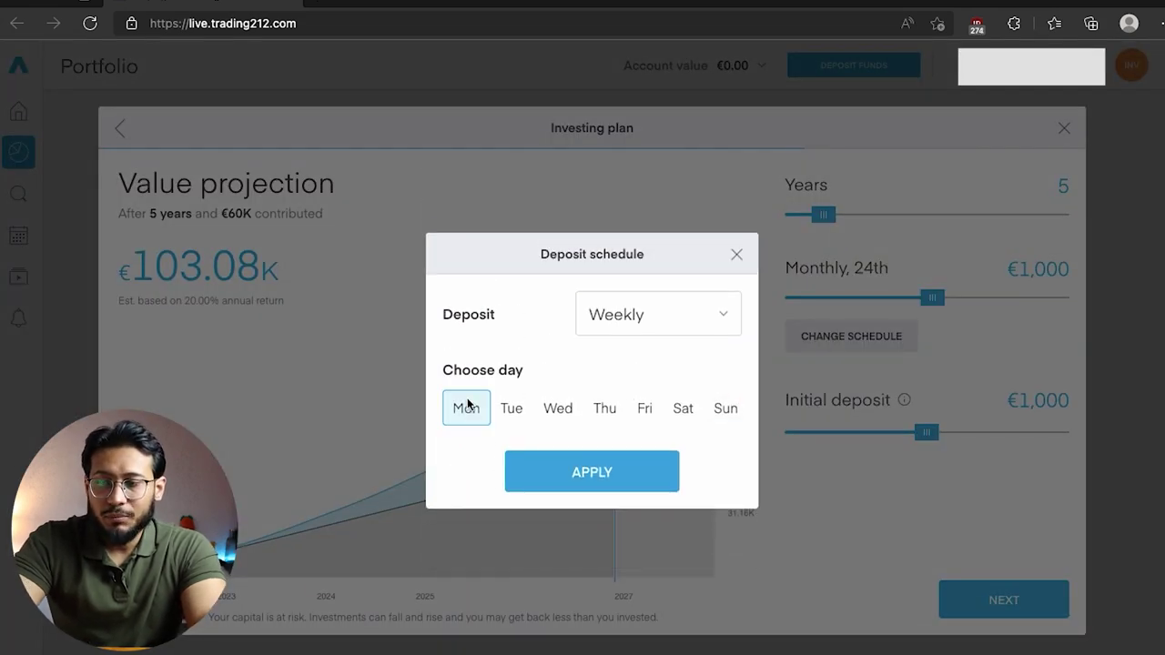
click(612, 473)
- Set the weekly deposit and the initial deposit to €50 each, and proceed through the plan summary to fund the pie
drag(930, 297, 808, 298)
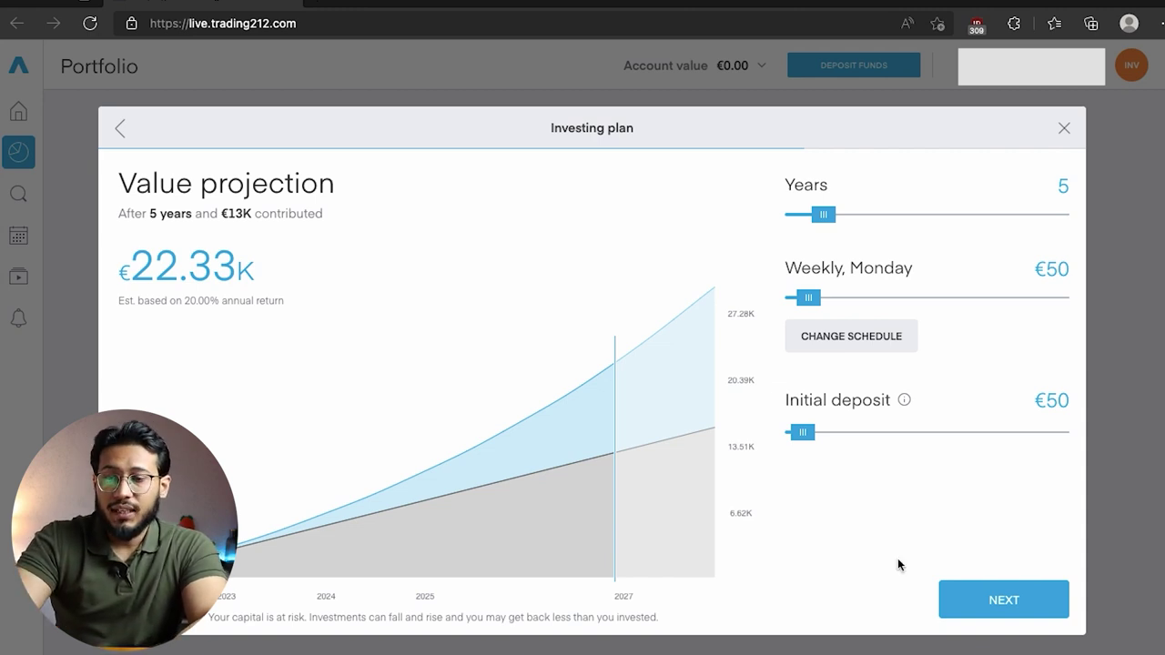
click(982, 607)
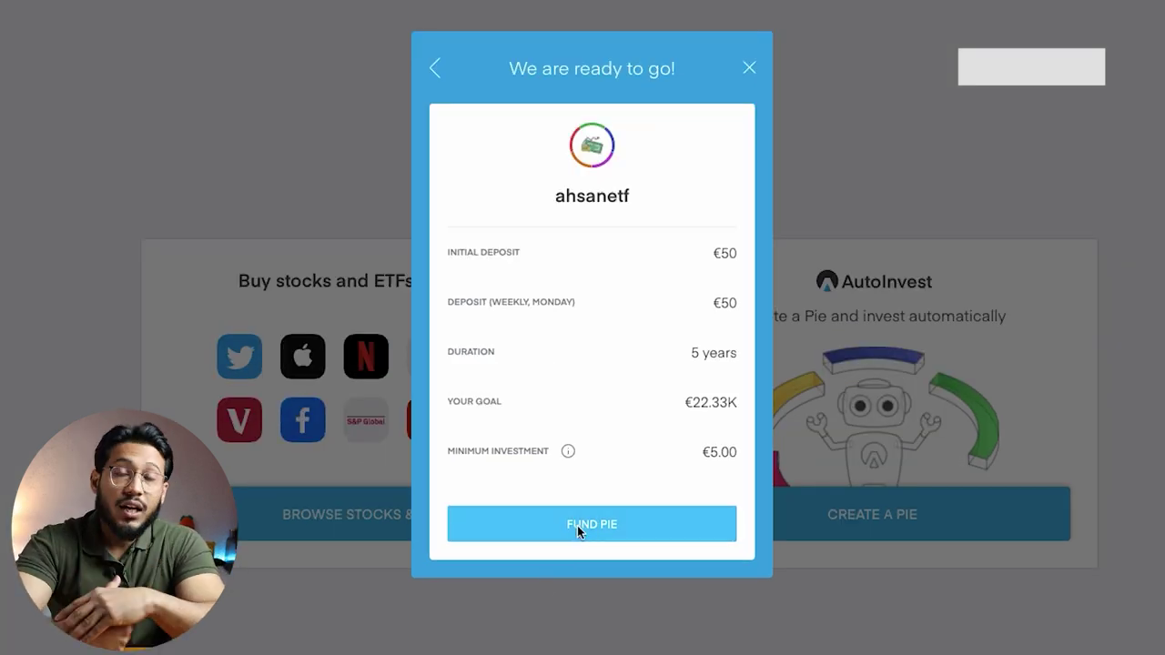
click(577, 526)
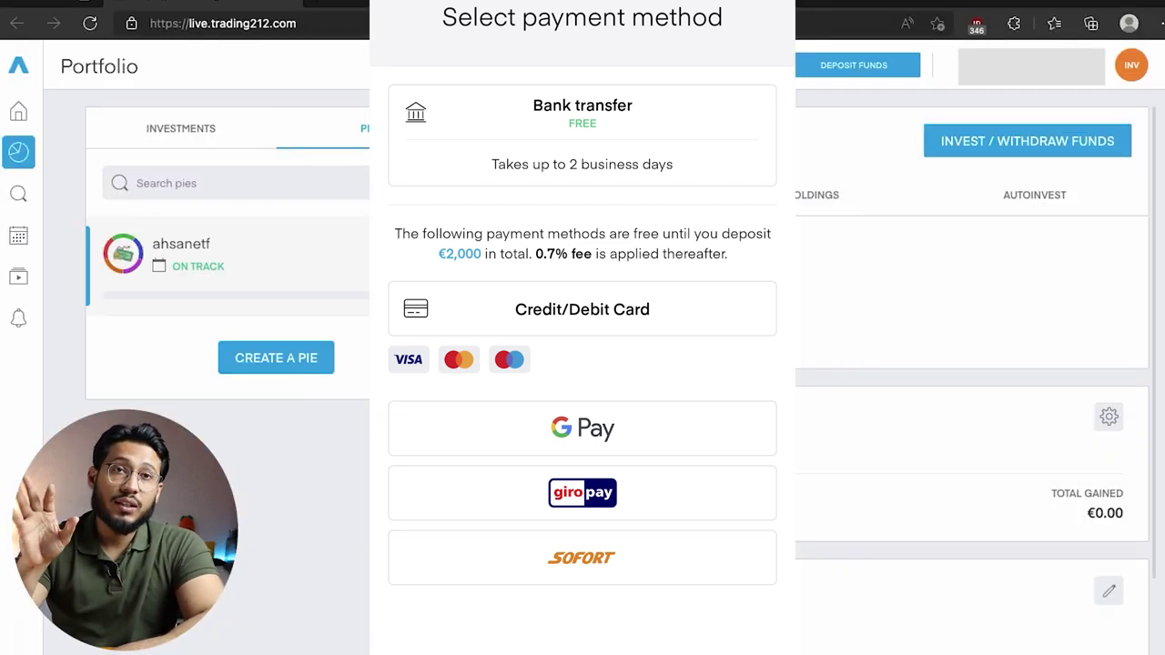
- View the pie's personalisation settings for name and icon, and close them without making changes
scroll(901, 496, down, 2)
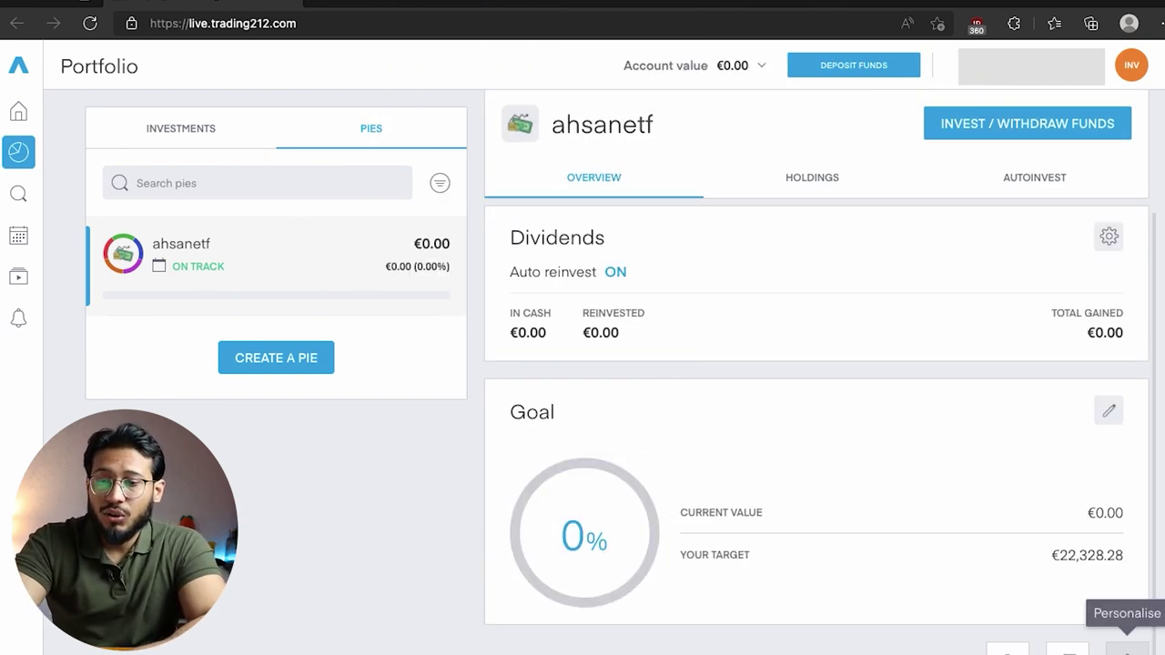
click(1127, 649)
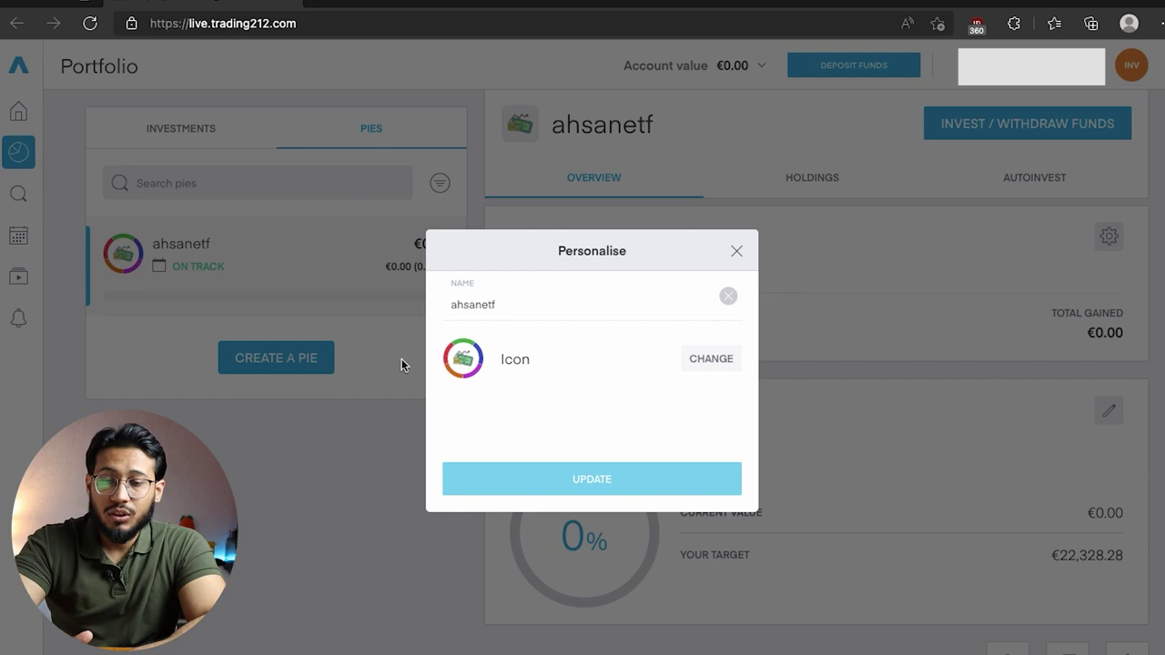
click(736, 251)
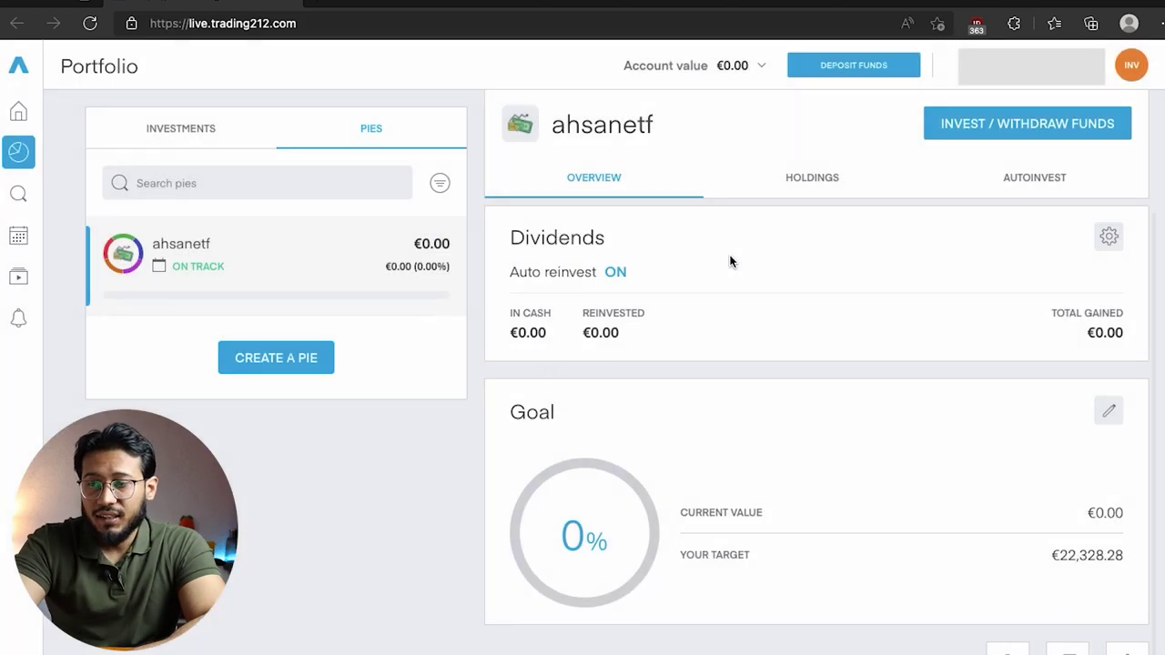
- Lower the pie's goal to €1,000 and update it
click(1106, 415)
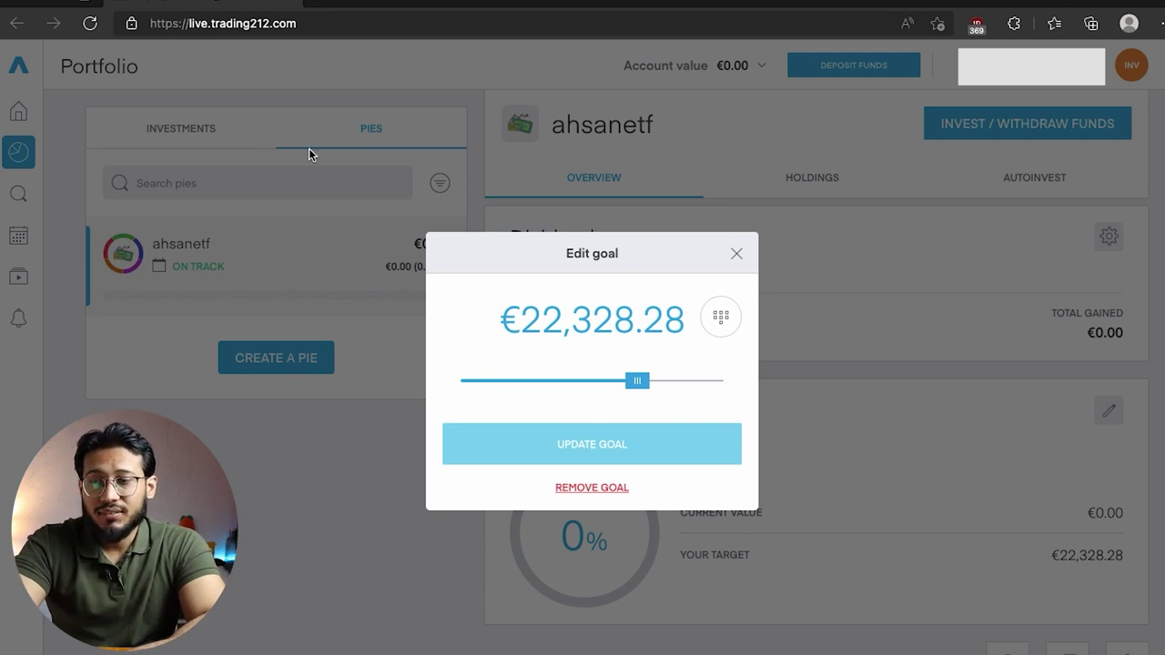
drag(638, 381, 595, 382)
click(596, 444)
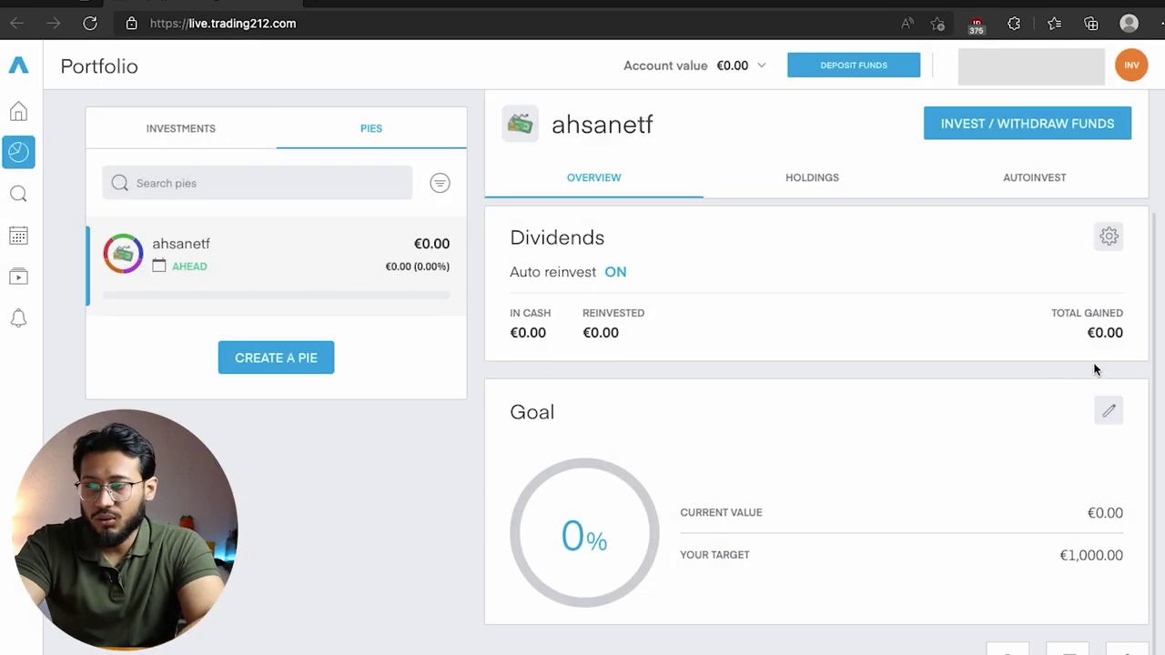
- Turn off automatic reinvestment of the pie's dividends
scroll(1077, 331, up, 2)
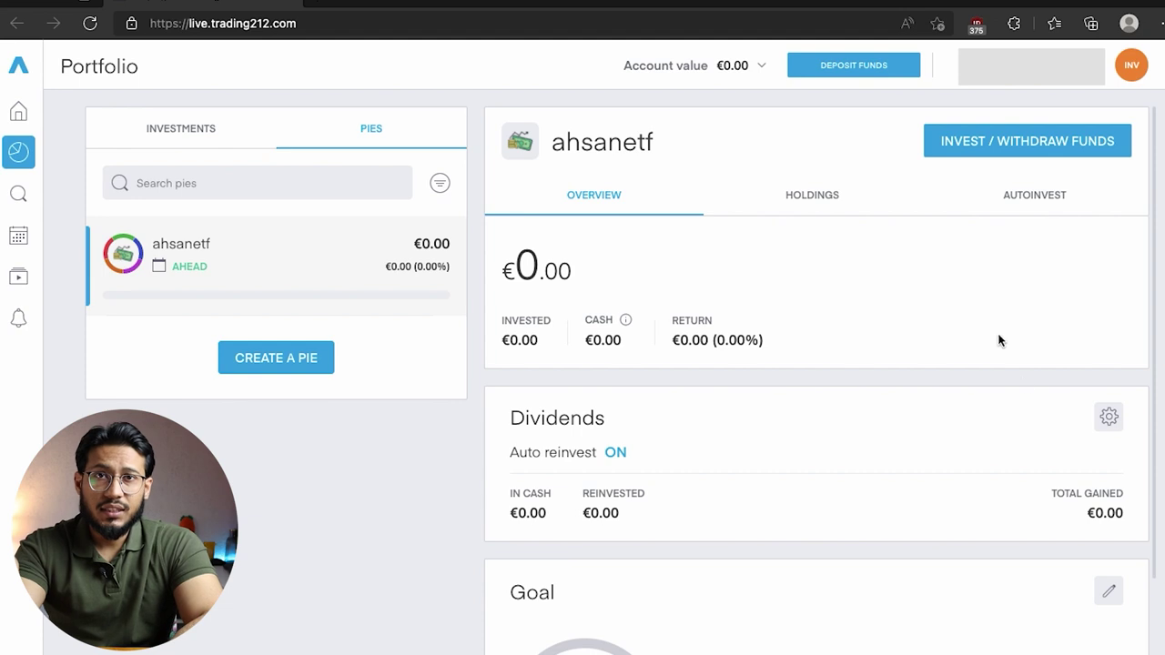
click(1110, 416)
click(1110, 416)
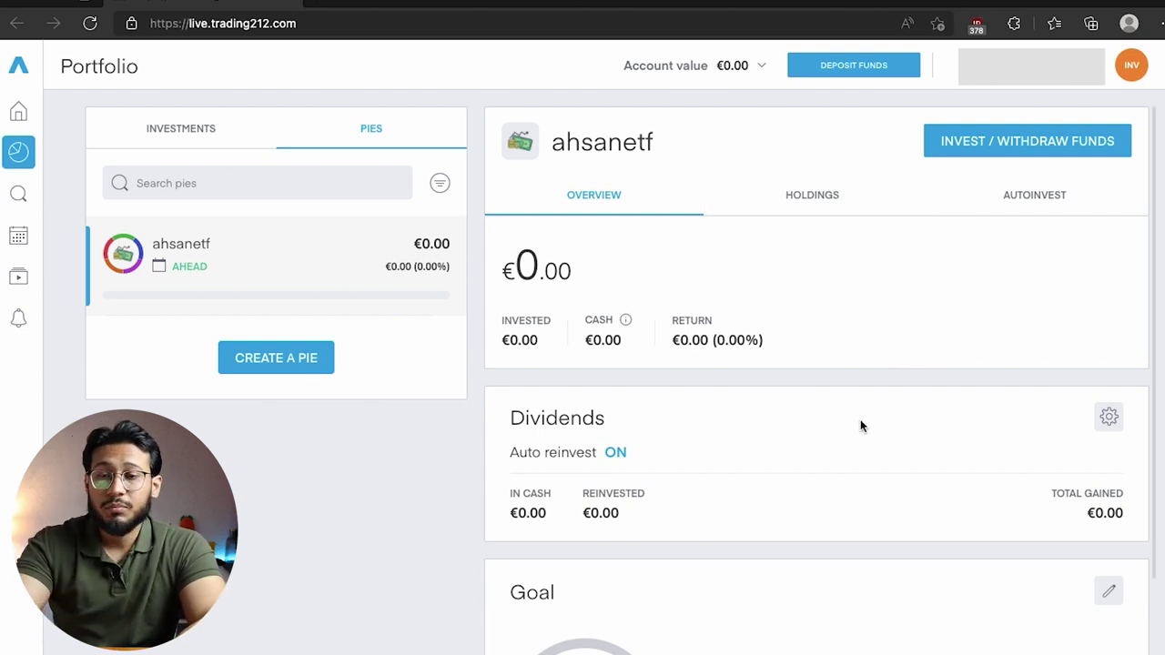
click(1110, 419)
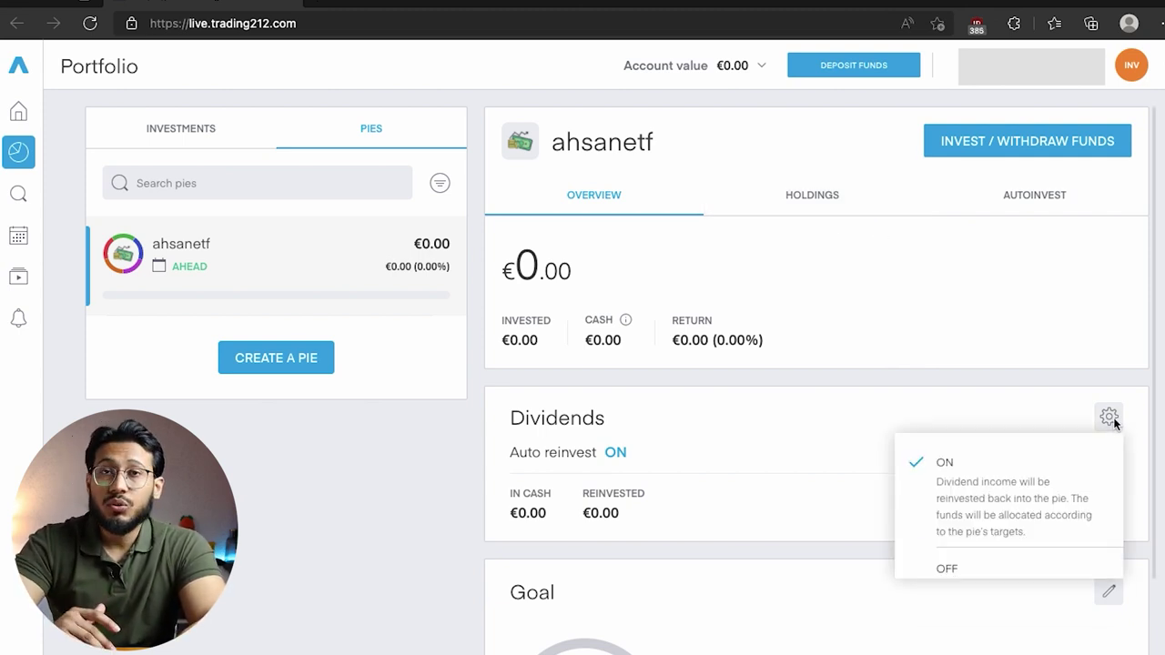
click(963, 594)
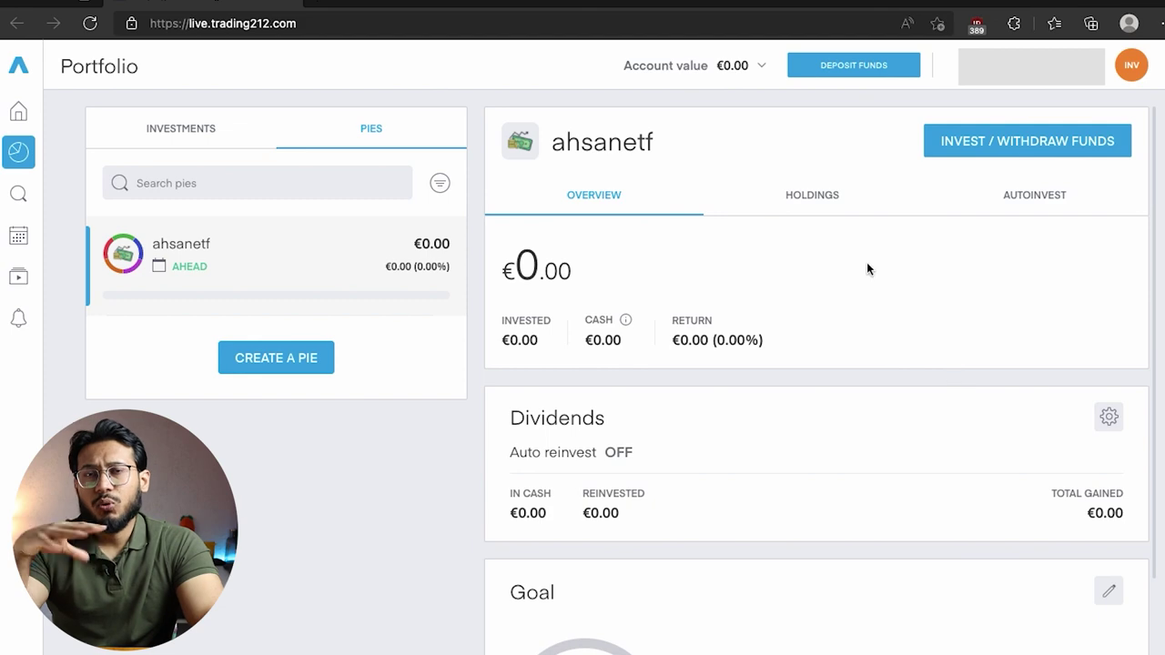
- Show the pie's holdings and open the pie for editing its slices and target allocations
click(820, 198)
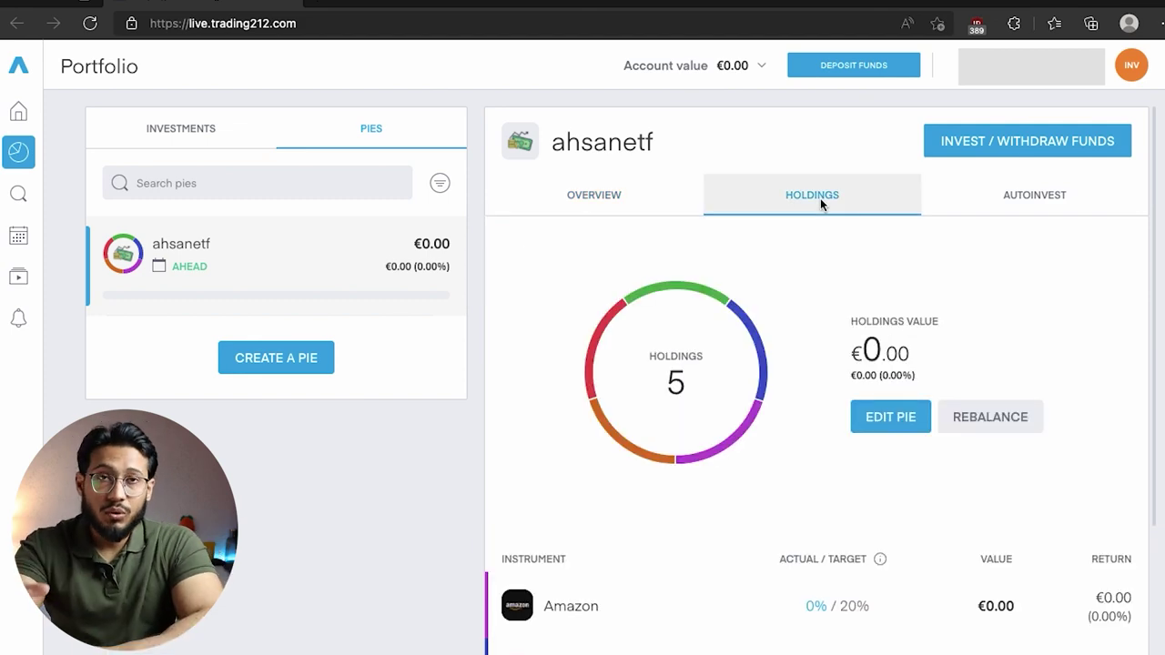
click(885, 420)
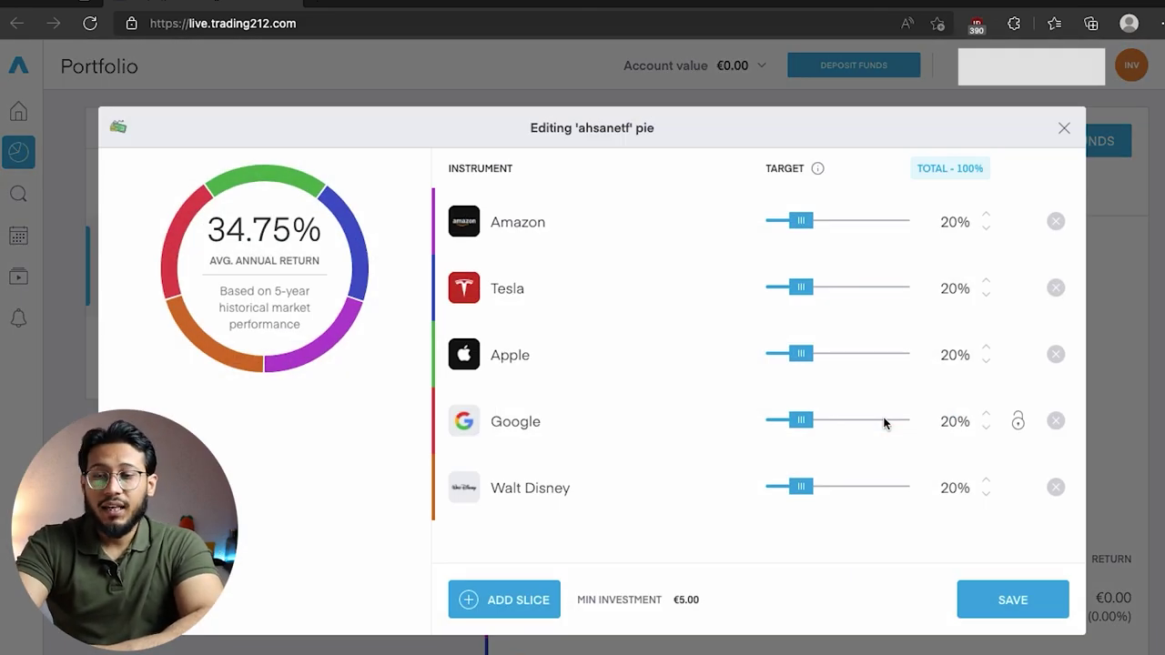